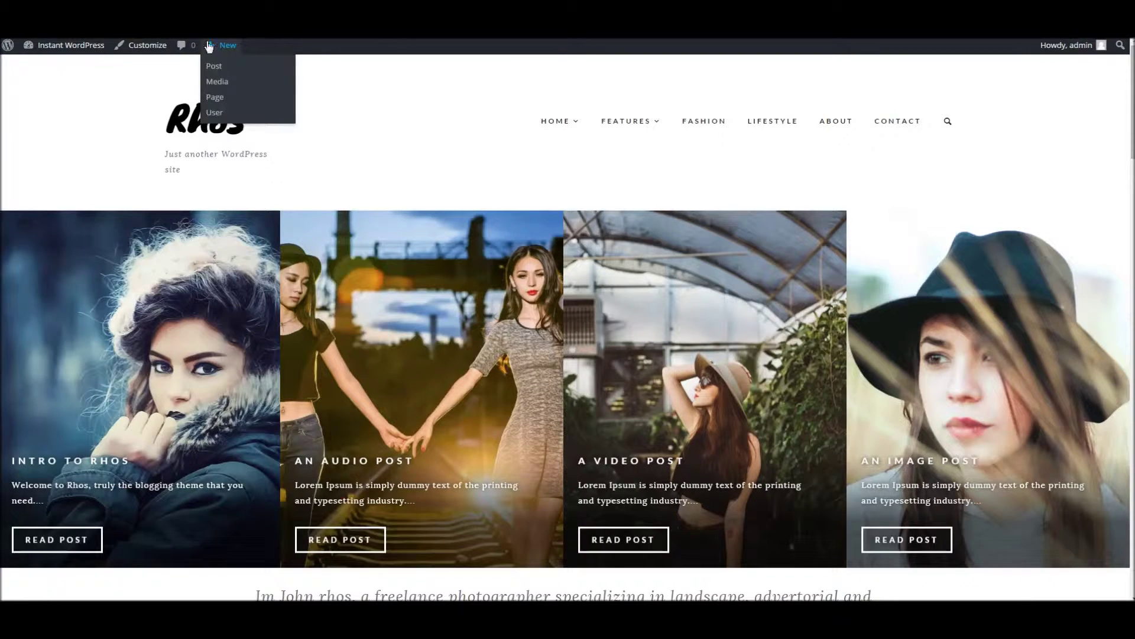
Step: Open the Rhos Customizer from the Posts screen, glance at Import Demo Data, then open Logo Settings
{"action": "scroll", "coordinate": [665, 250], "scroll_direction": "down", "scroll_amount": 1}
{"action": "scroll", "coordinate": [665, 244], "scroll_direction": "down", "scroll_amount": 6}
{"action": "scroll", "coordinate": [665, 244], "scroll_direction": "up", "scroll_amount": 7}
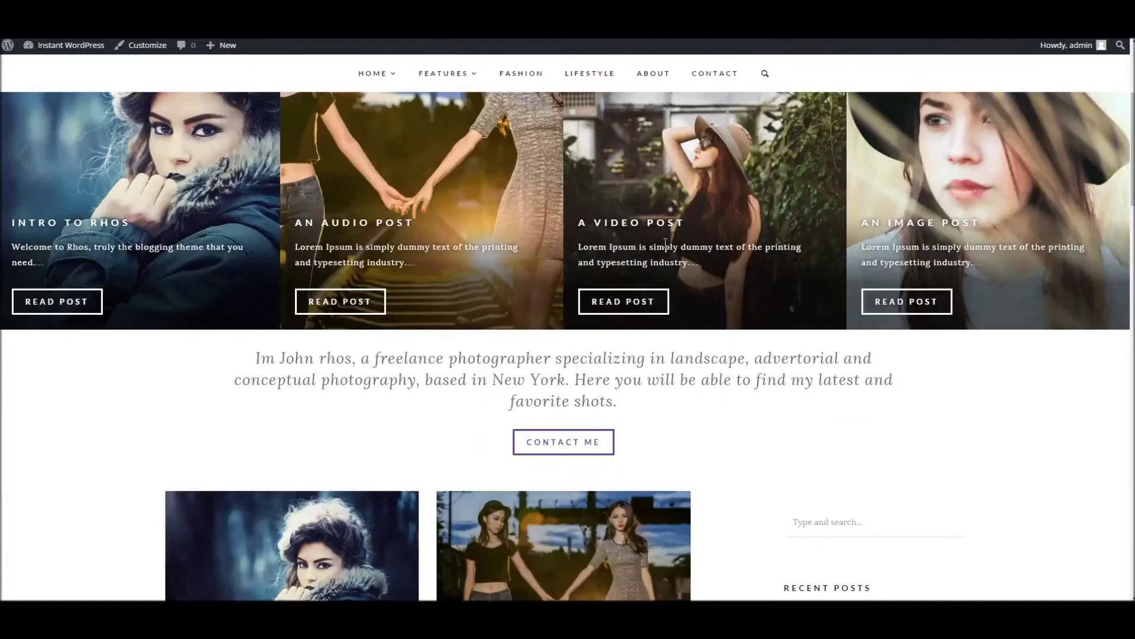
{"action": "scroll", "coordinate": [665, 245], "scroll_direction": "down", "scroll_amount": 6}
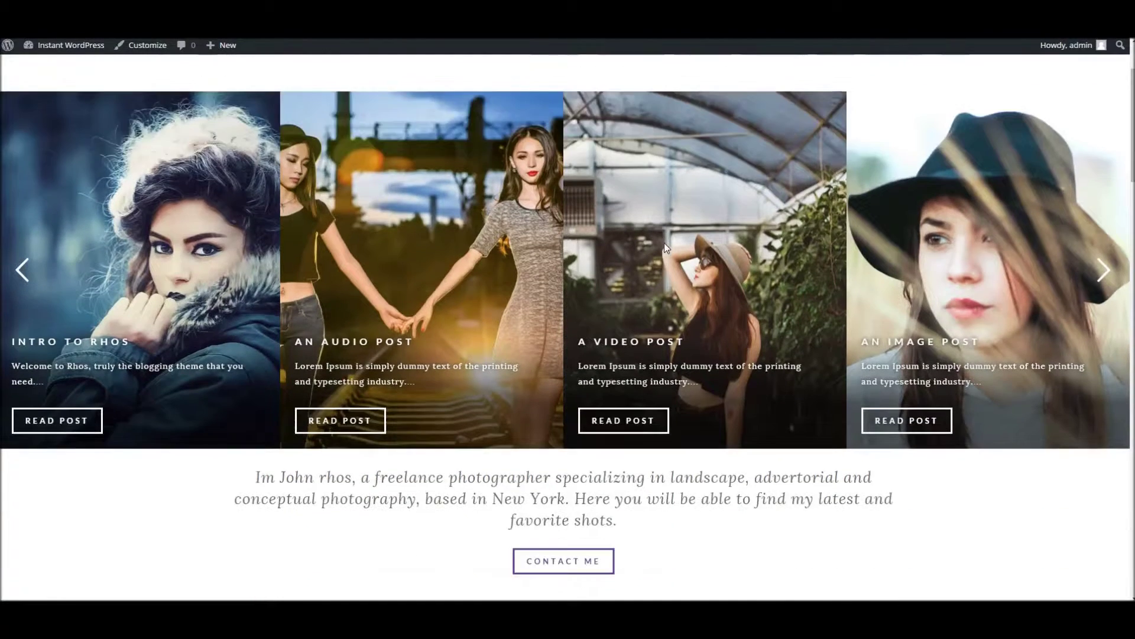
{"action": "scroll", "coordinate": [645, 245], "scroll_direction": "up", "scroll_amount": 7}
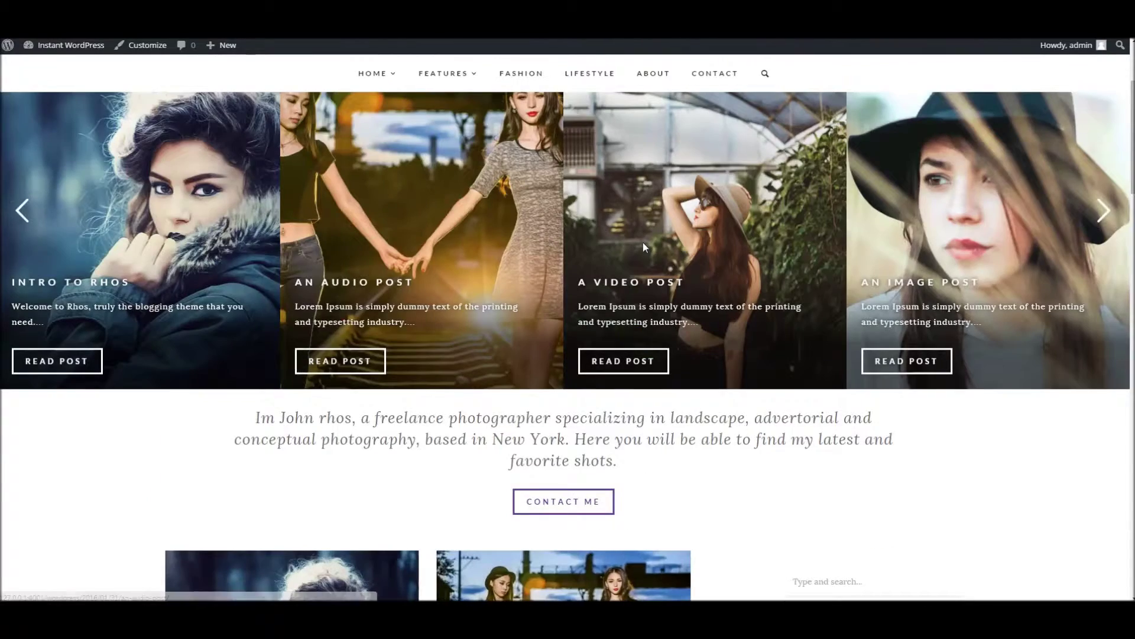
{"action": "scroll", "coordinate": [380, 178], "scroll_direction": "down", "scroll_amount": 6}
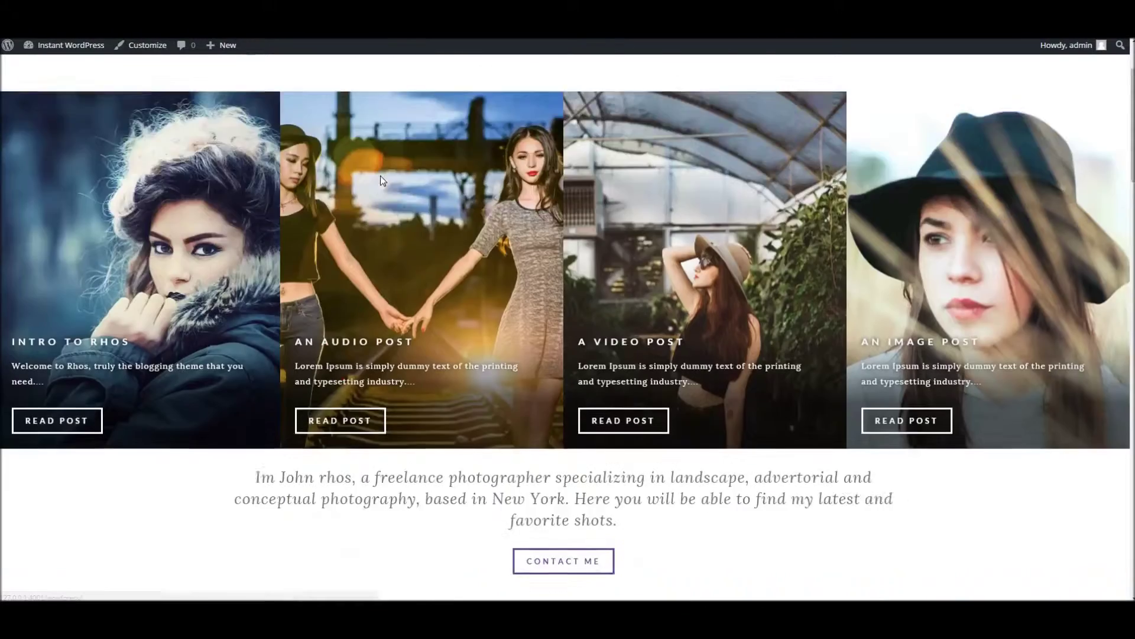
{"action": "scroll", "coordinate": [382, 182], "scroll_direction": "up", "scroll_amount": 6}
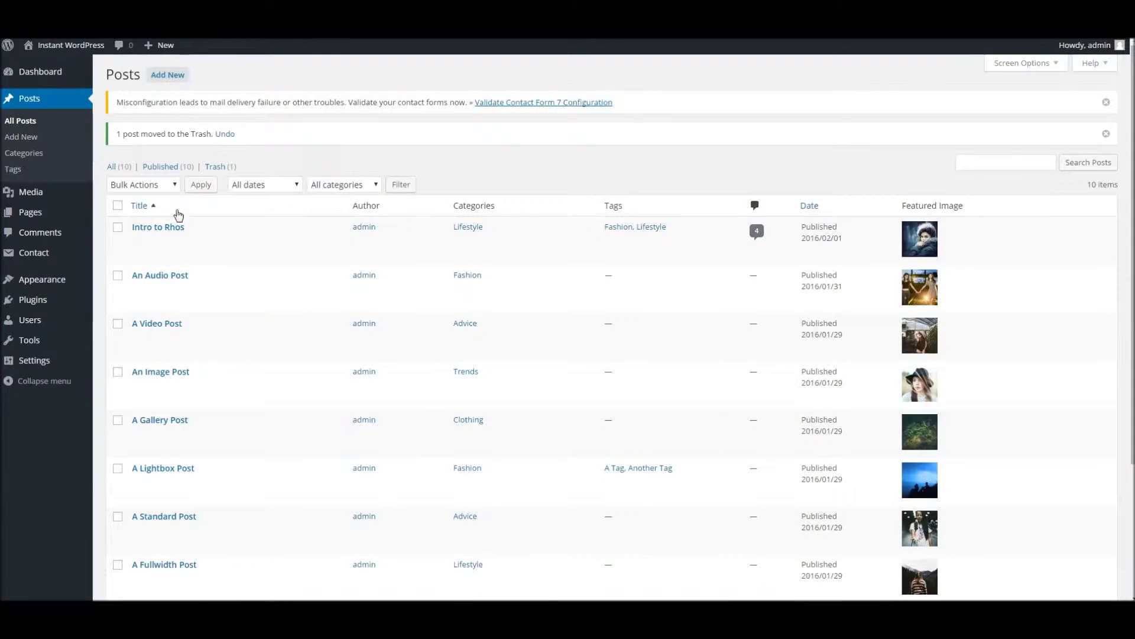
{"action": "mouse_move", "coordinate": [32, 283]}
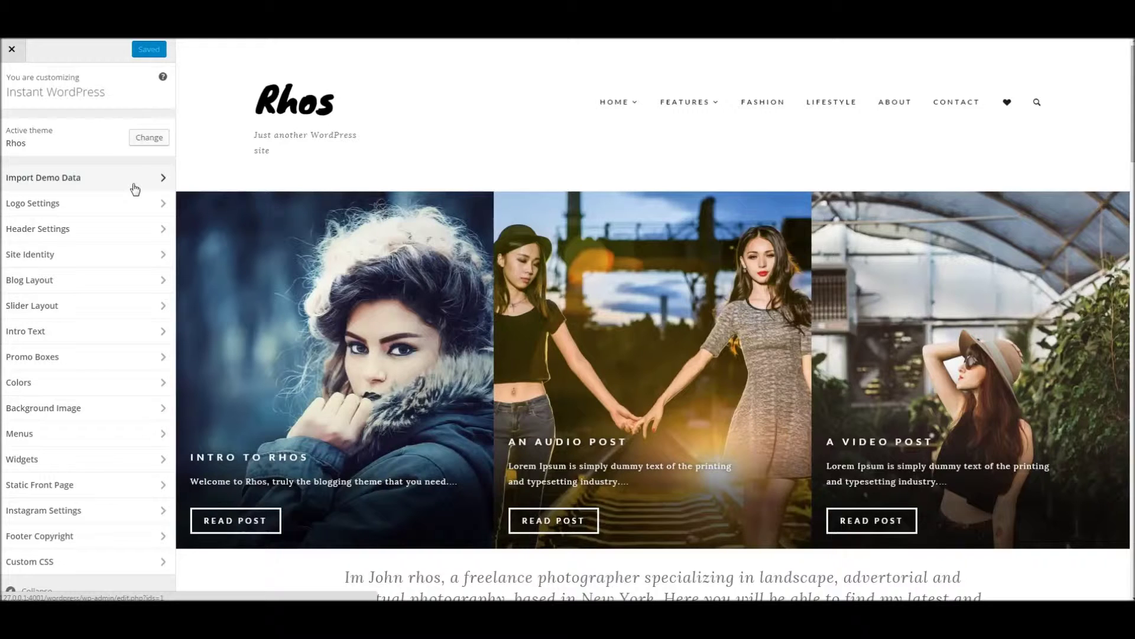
{"action": "left_click", "coordinate": [136, 189]}
{"action": "left_click", "coordinate": [15, 98]}
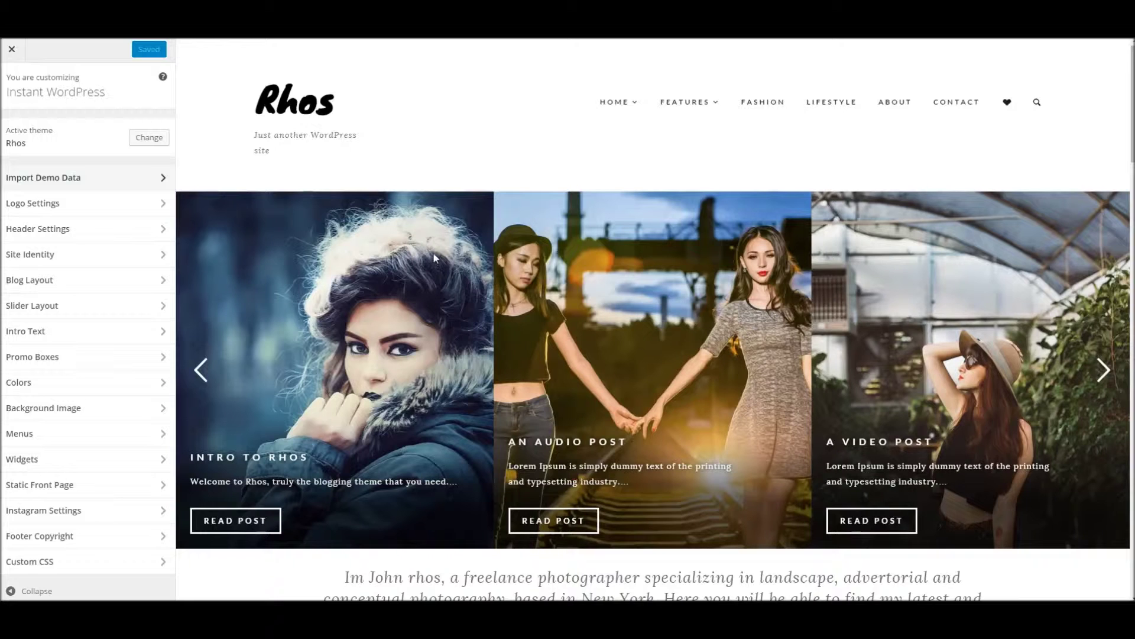
{"action": "left_click", "coordinate": [92, 206]}
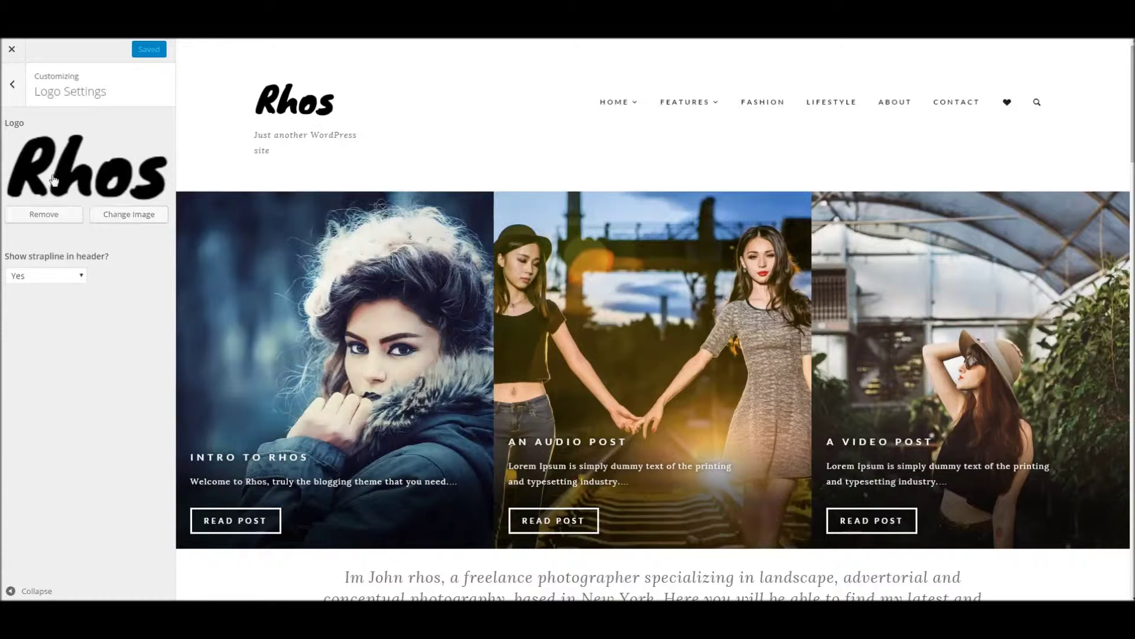
Step: Set 'Show strapline in header?' to No to hide the 'Just another WordPress site' tagline
{"action": "left_click", "coordinate": [54, 276]}
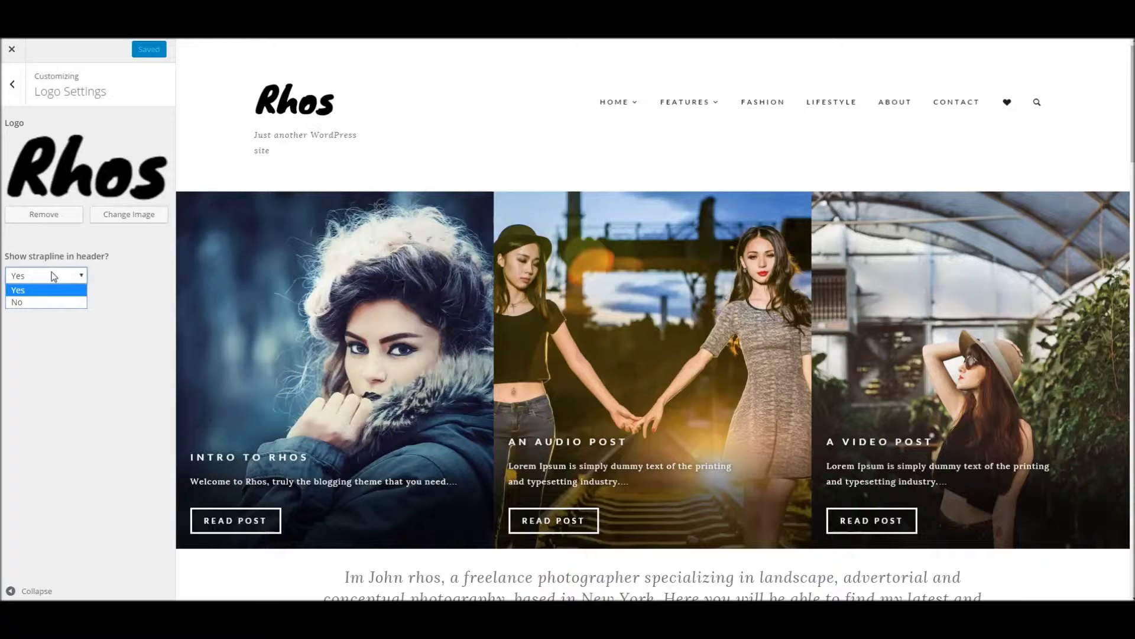
{"action": "left_click", "coordinate": [41, 302]}
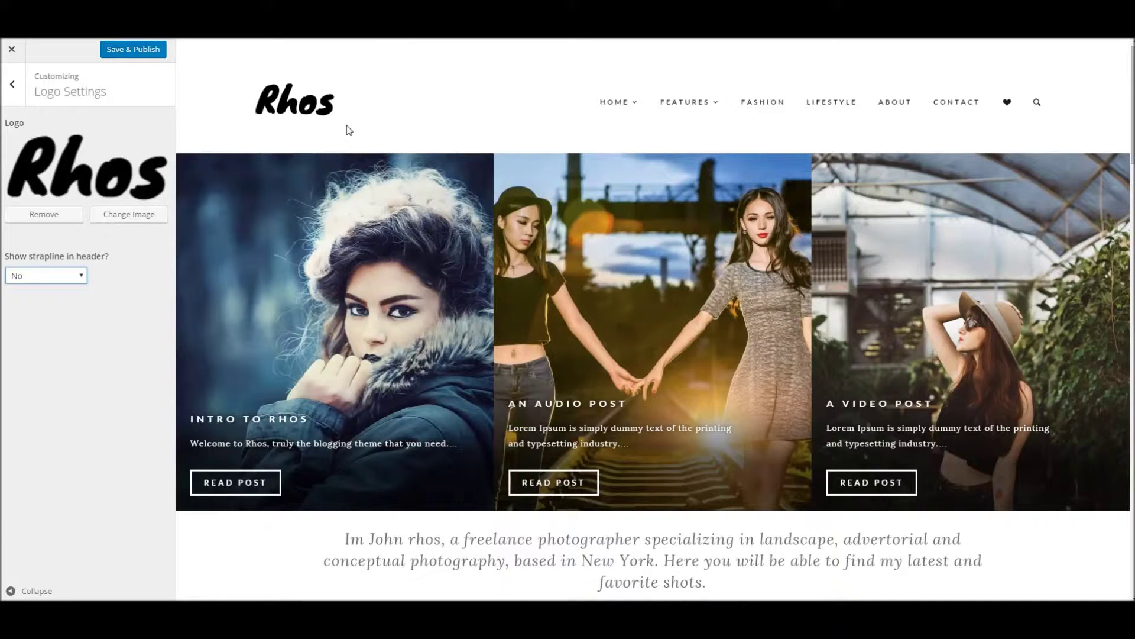
{"action": "left_click", "coordinate": [12, 84]}
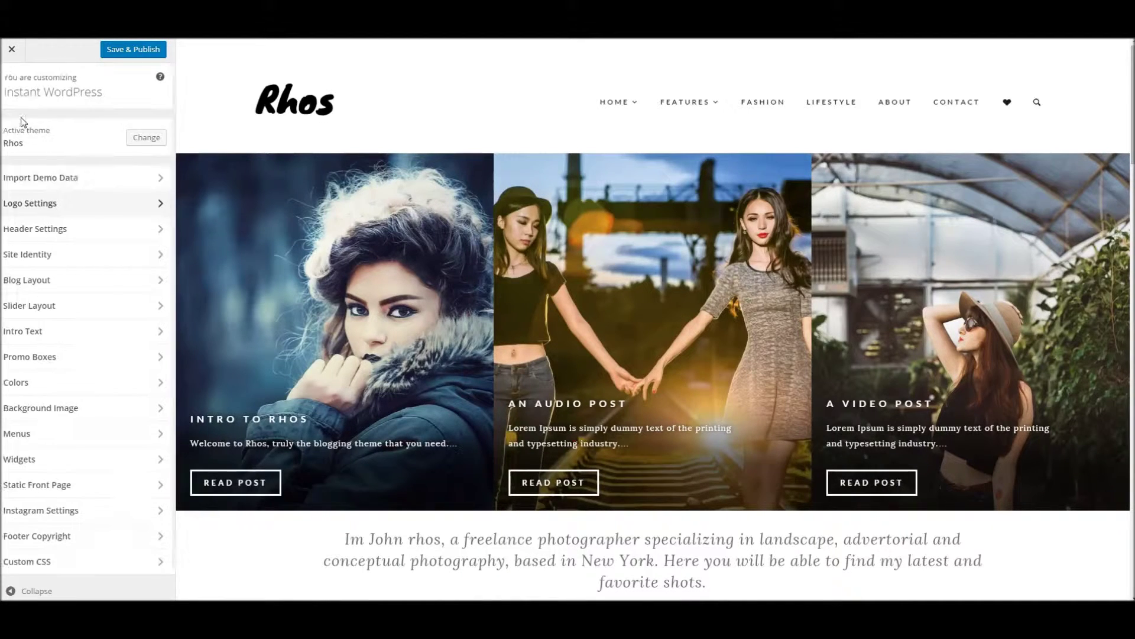
Step: In Header Settings, set Show search and Show sharing in header to No
{"action": "left_click", "coordinate": [67, 229]}
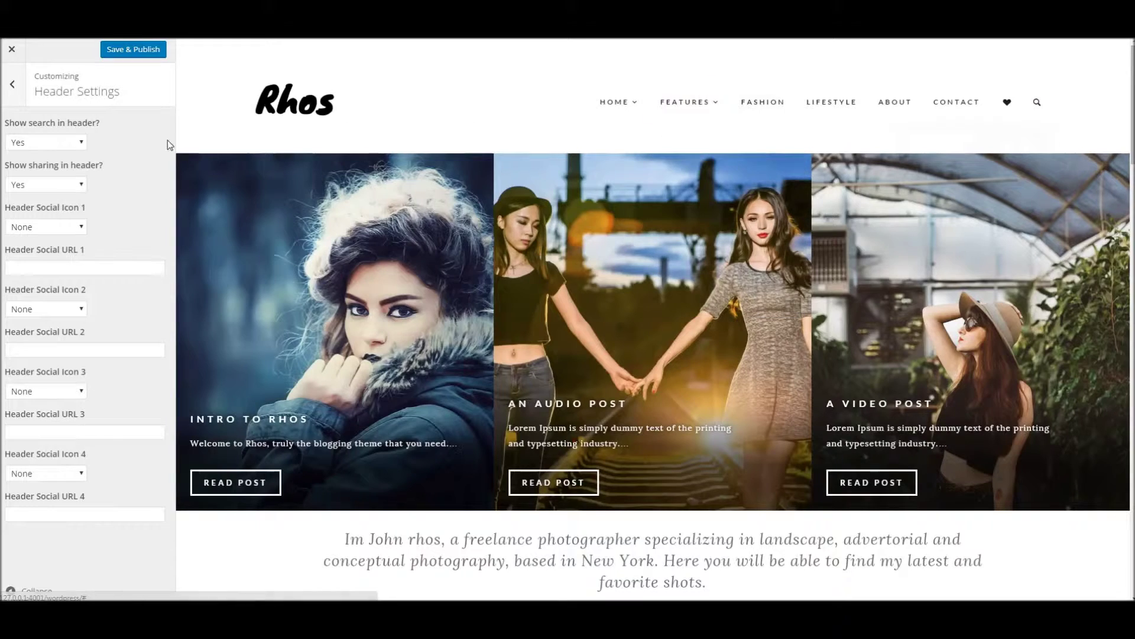
{"action": "left_click", "coordinate": [80, 143]}
{"action": "left_click", "coordinate": [67, 171]}
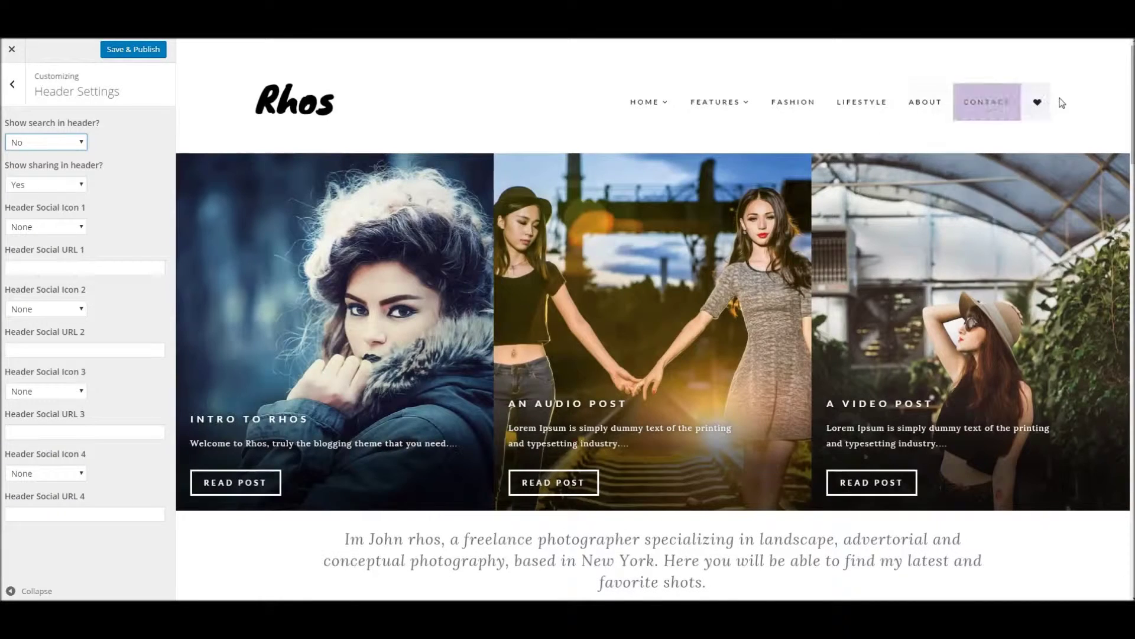
{"action": "left_click", "coordinate": [79, 184]}
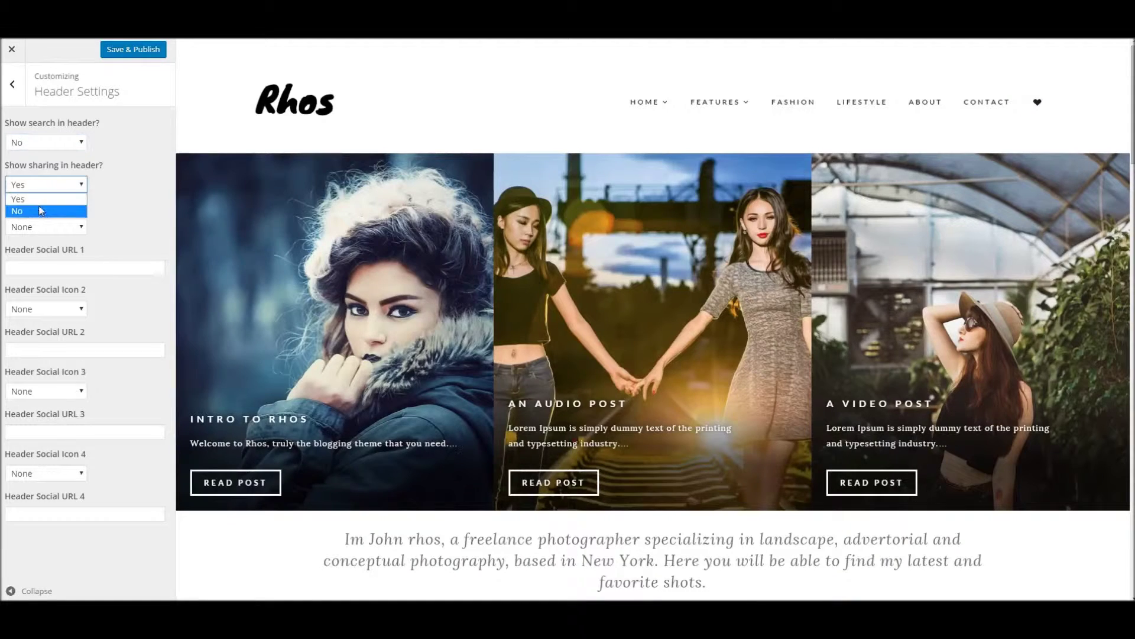
{"action": "left_click", "coordinate": [43, 207]}
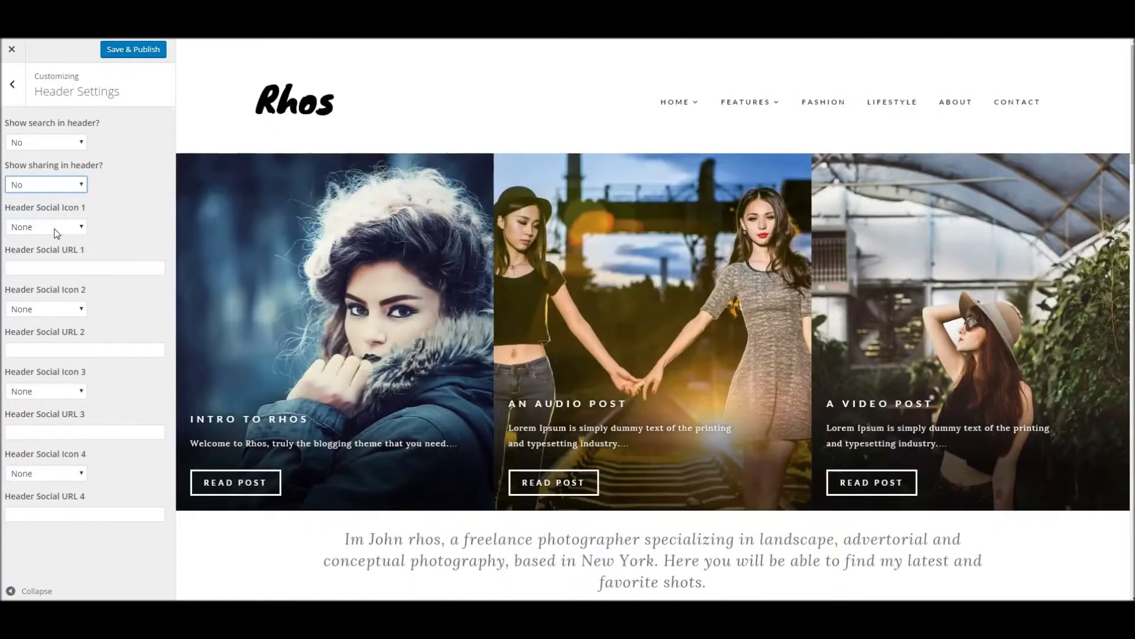
Step: Set Social Icon 1 to Twitter and Social Icon 2 to RSS, with link '#'
{"action": "left_click", "coordinate": [56, 227]}
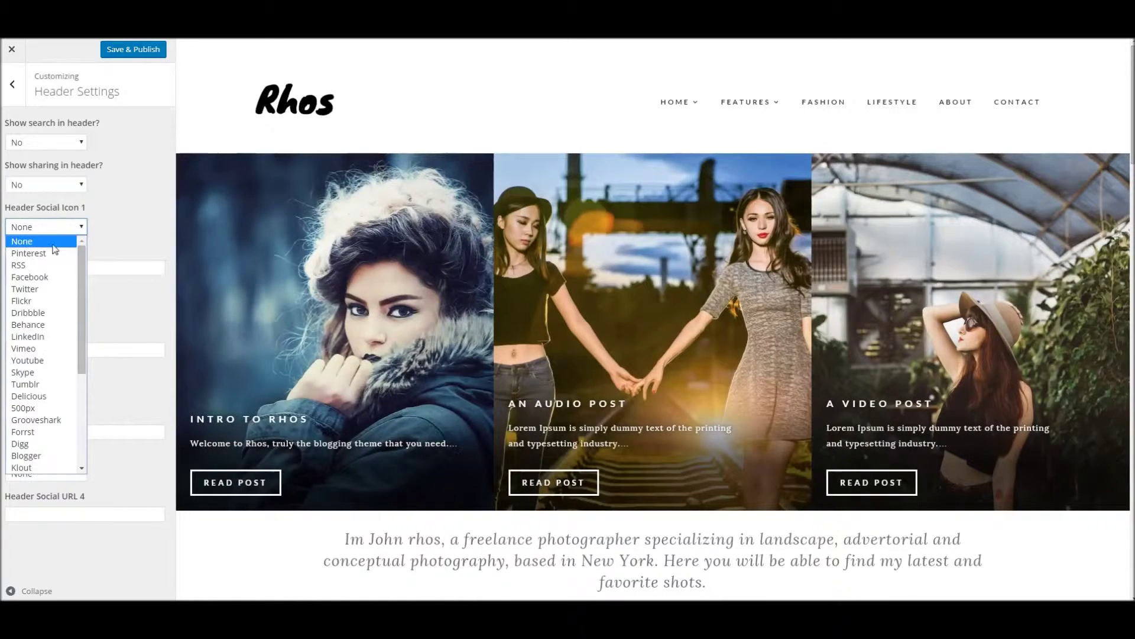
{"action": "left_click", "coordinate": [37, 289]}
{"action": "left_click", "coordinate": [60, 267]}
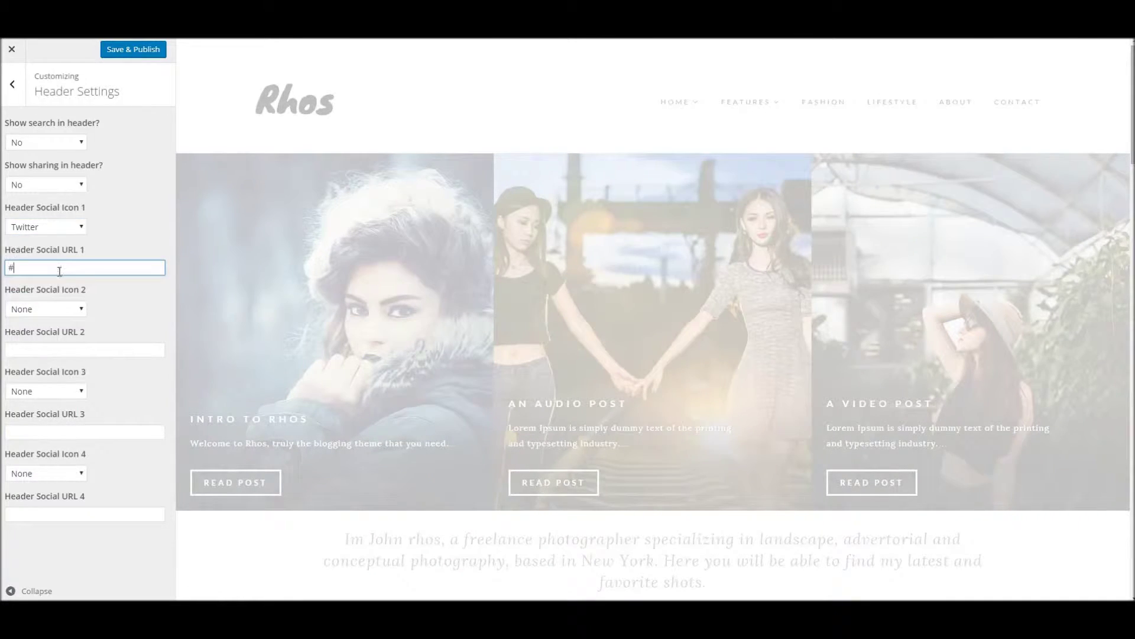
{"action": "left_click", "coordinate": [59, 309]}
{"action": "left_click", "coordinate": [36, 502]}
{"action": "left_click", "coordinate": [59, 349]}
{"action": "type", "text": "#"}
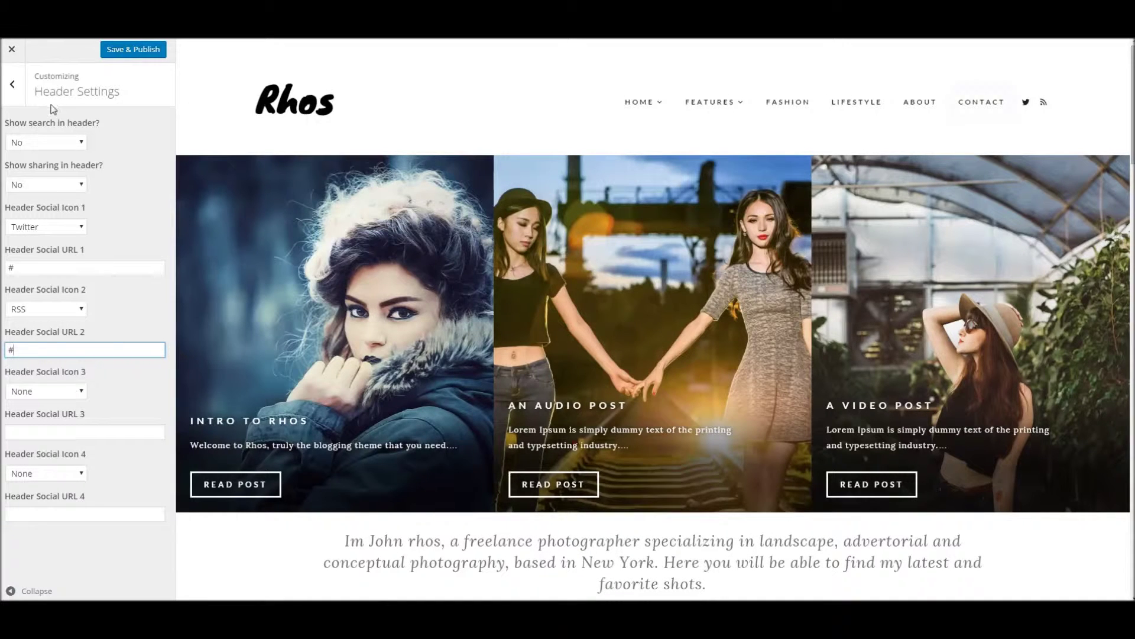
{"action": "left_click", "coordinate": [13, 84]}
{"action": "left_click", "coordinate": [94, 255]}
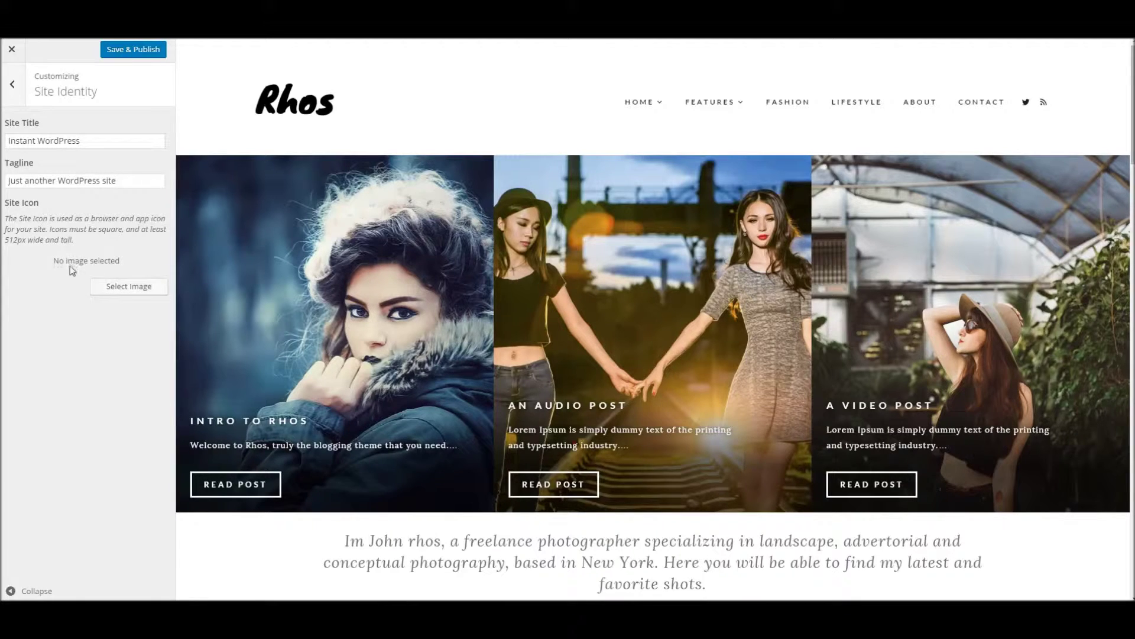
Step: Open Blog Layout and preview the Masonry Blog layout
{"action": "left_click", "coordinate": [12, 92]}
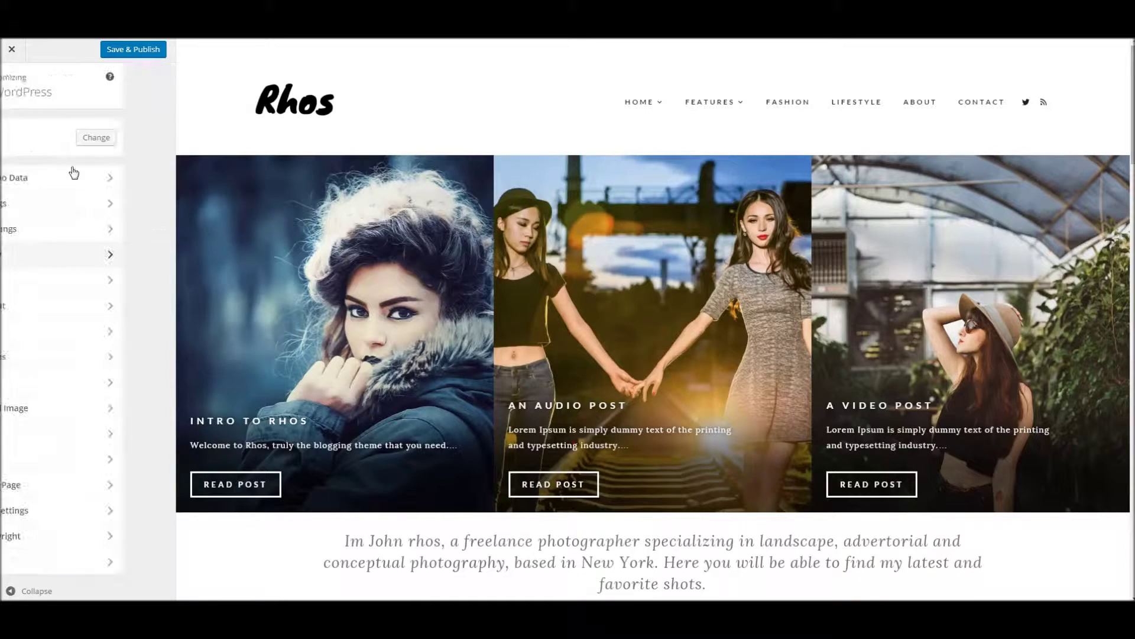
{"action": "left_click", "coordinate": [102, 285]}
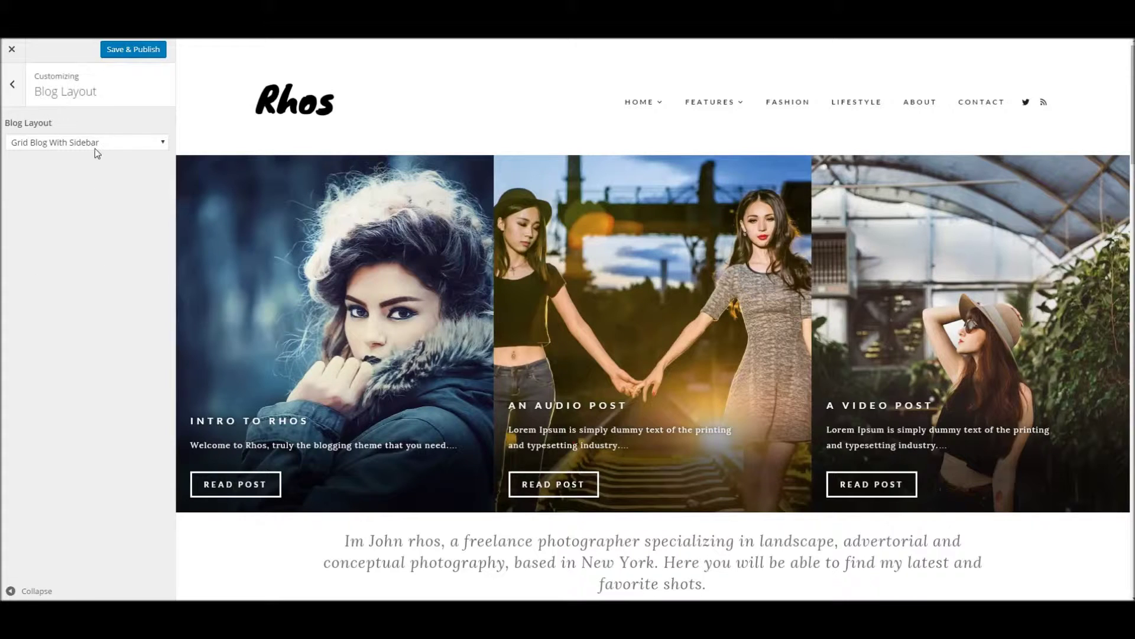
{"action": "left_click", "coordinate": [20, 93]}
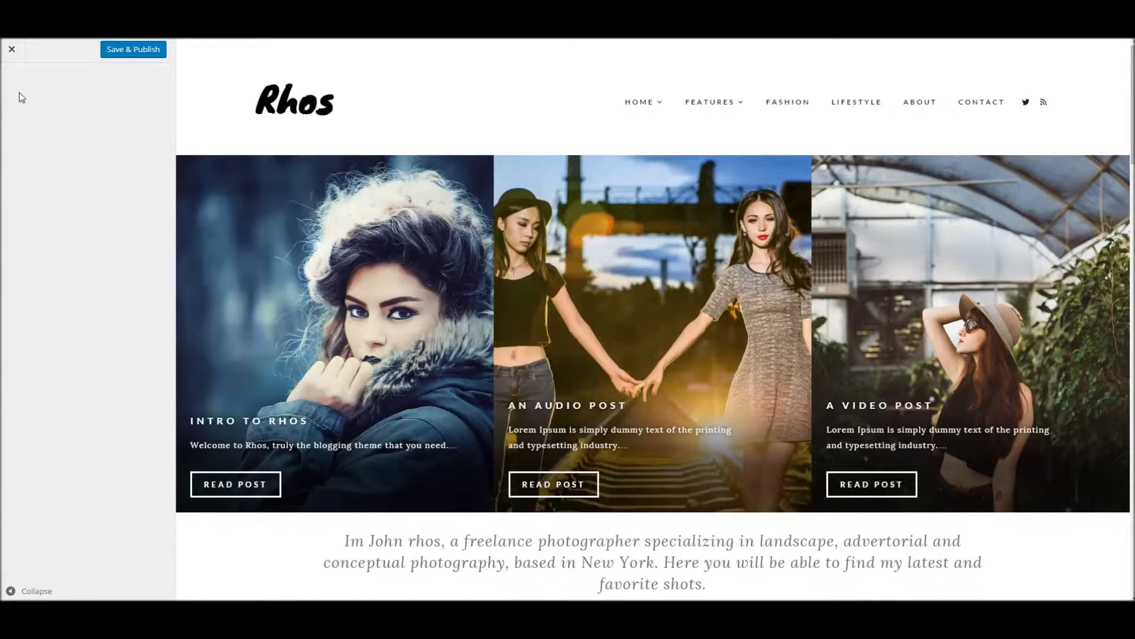
{"action": "left_click", "coordinate": [106, 284]}
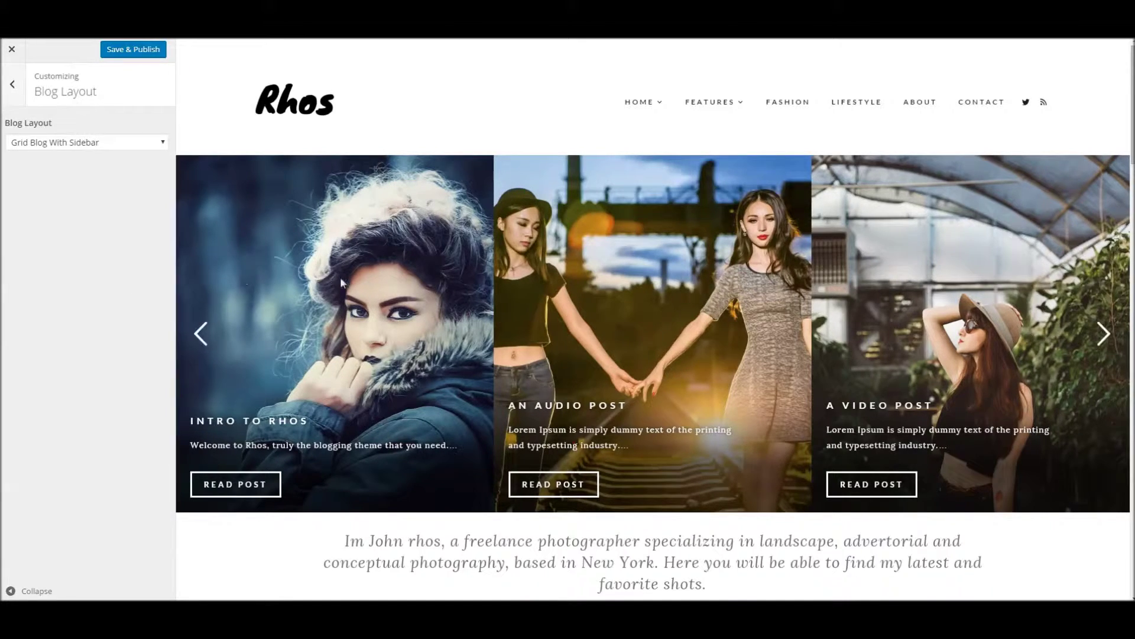
{"action": "scroll", "coordinate": [340, 277], "scroll_direction": "down", "scroll_amount": 7}
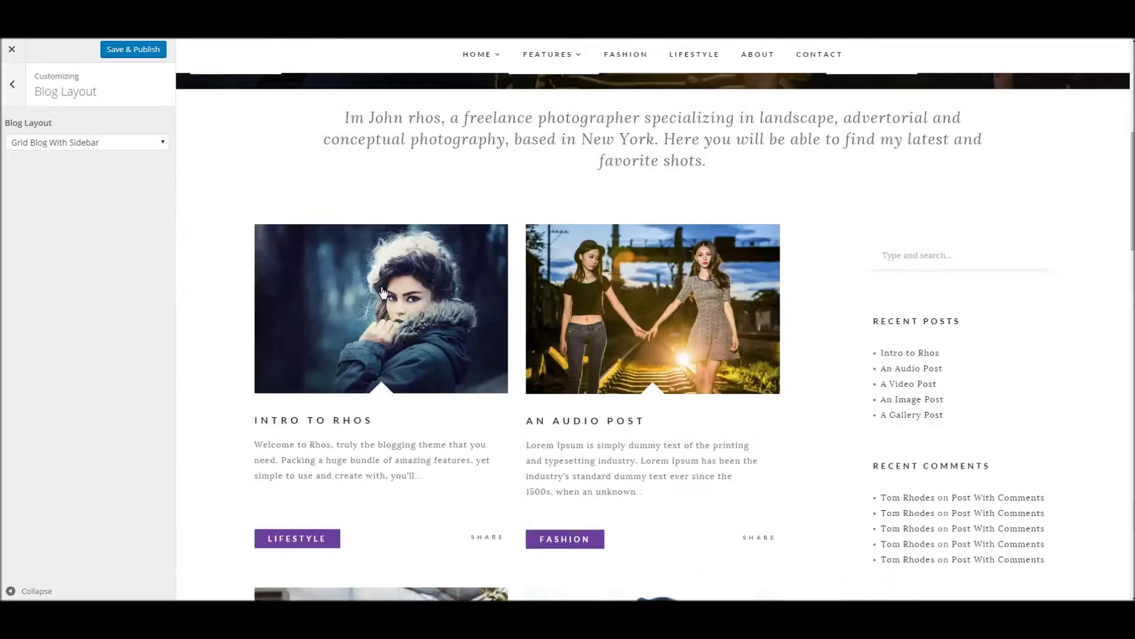
{"action": "left_click", "coordinate": [54, 145]}
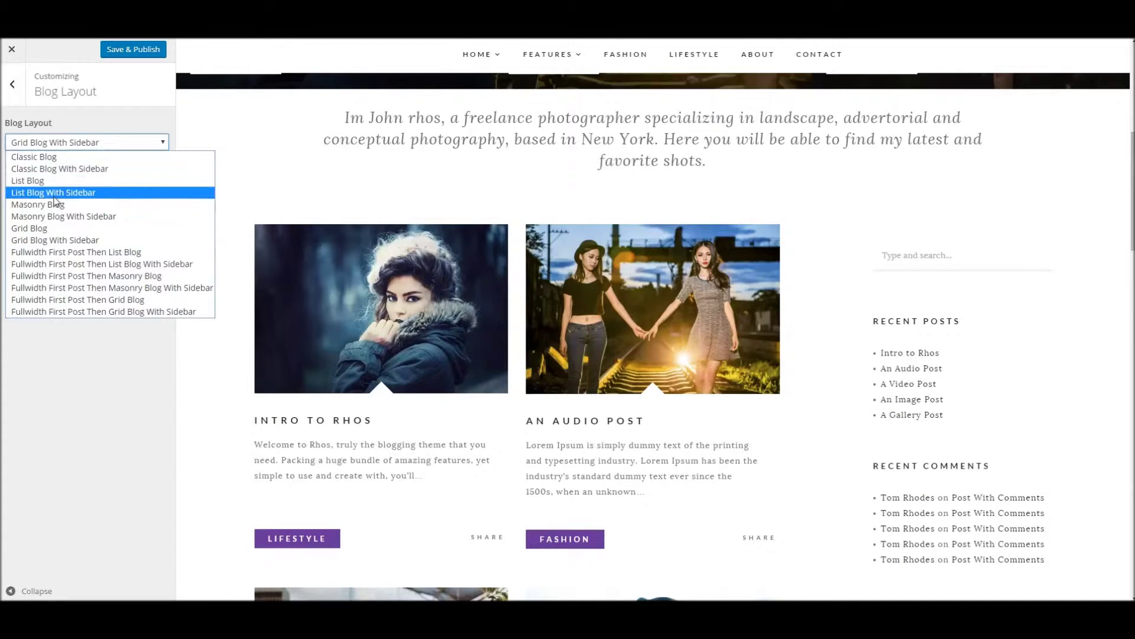
{"action": "left_click", "coordinate": [54, 204]}
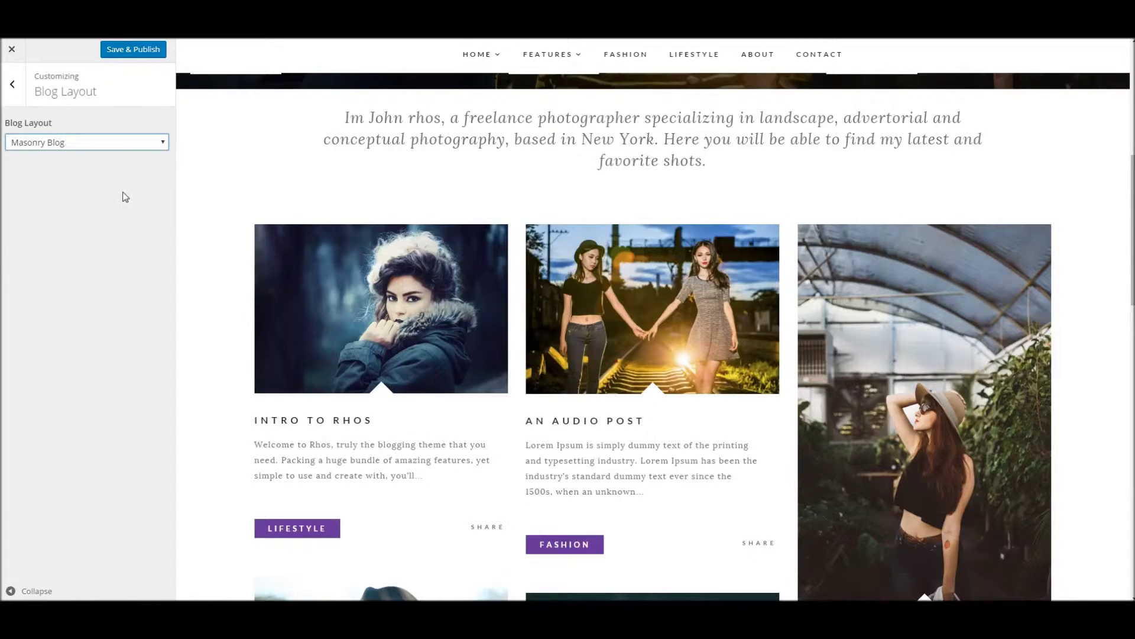
{"action": "scroll", "coordinate": [284, 238], "scroll_direction": "down", "scroll_amount": 2}
{"action": "scroll", "coordinate": [283, 233], "scroll_direction": "up", "scroll_amount": 3}
{"action": "scroll", "coordinate": [283, 233], "scroll_direction": "down", "scroll_amount": 8}
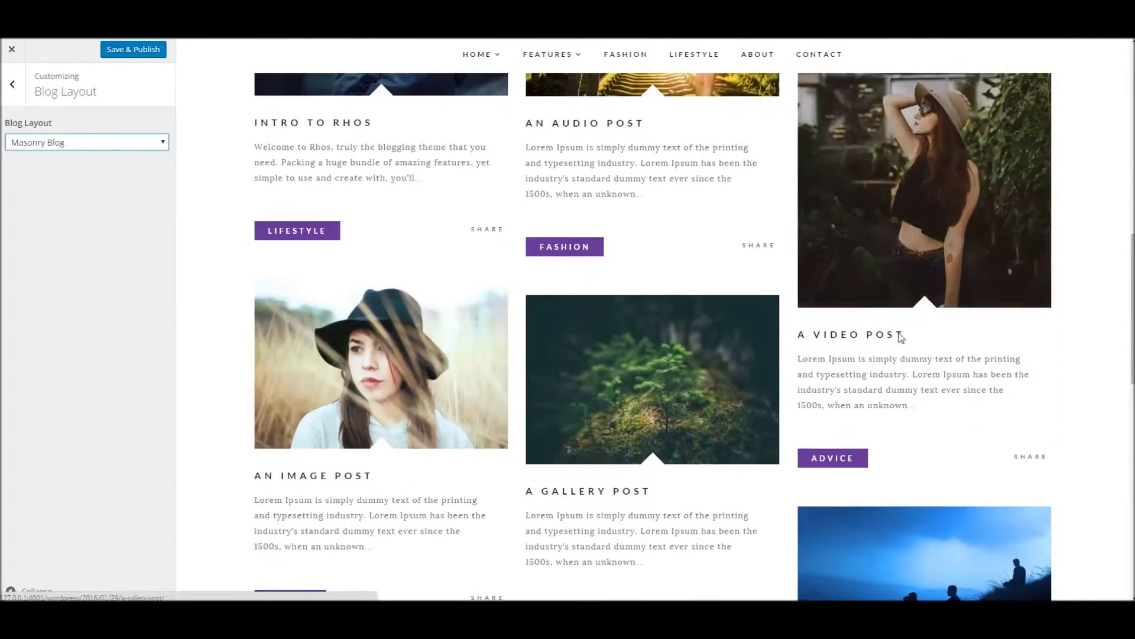
{"action": "scroll", "coordinate": [887, 296], "scroll_direction": "up", "scroll_amount": 5}
Step: Compare Grid Blog with Fullwidth First Post Then List Blog With Sidebar, settling on Grid Blog
{"action": "left_click", "coordinate": [87, 142]}
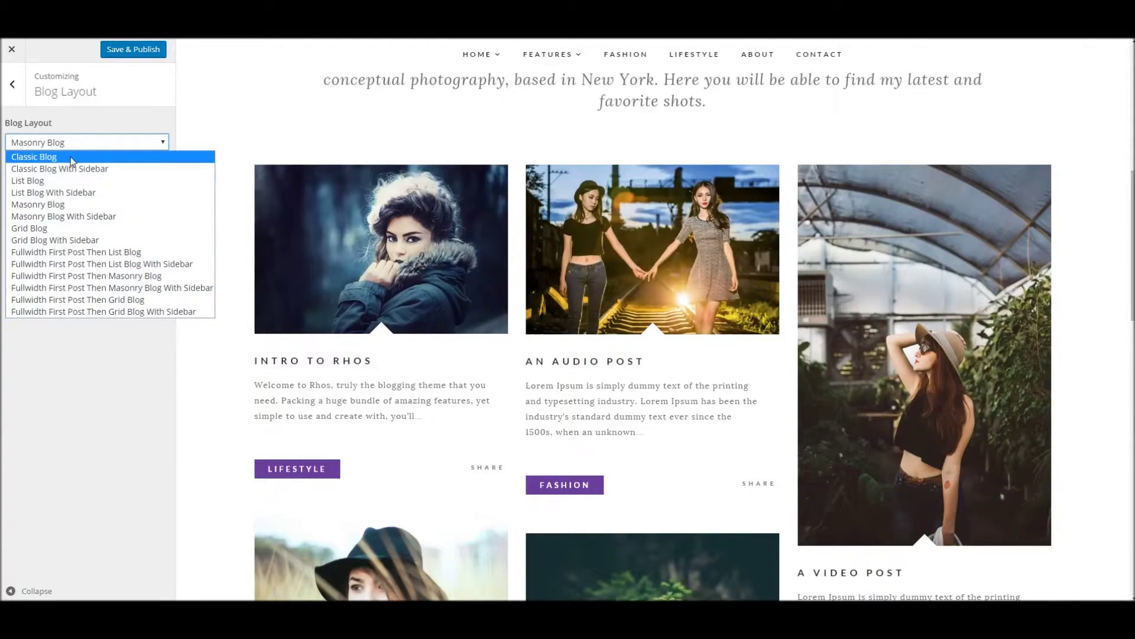
{"action": "left_click", "coordinate": [65, 228]}
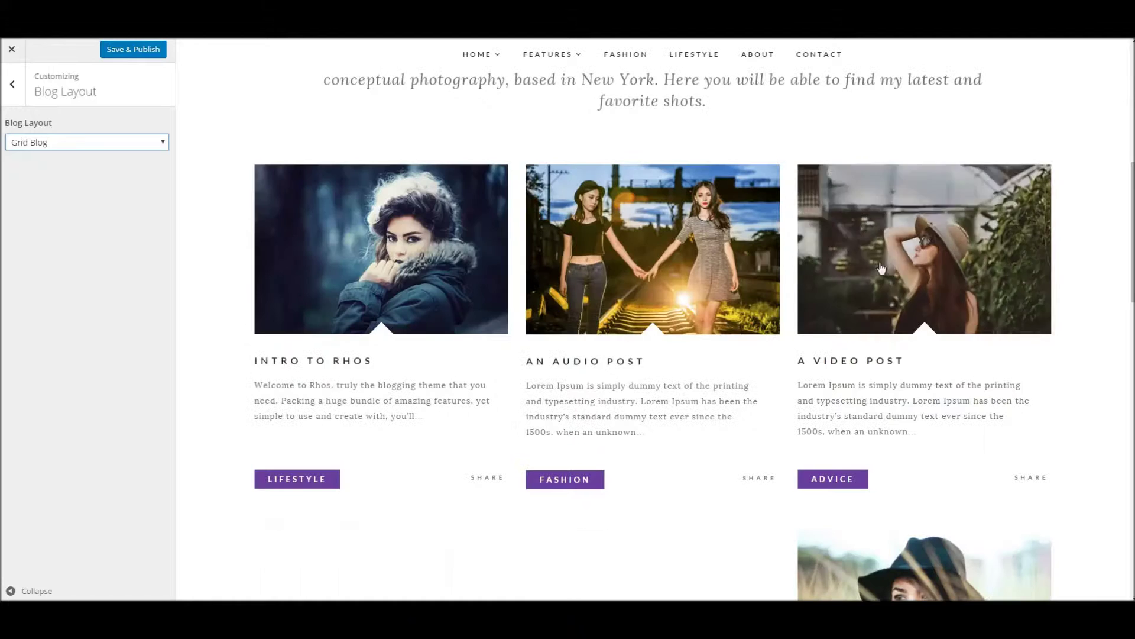
{"action": "left_click", "coordinate": [145, 143]}
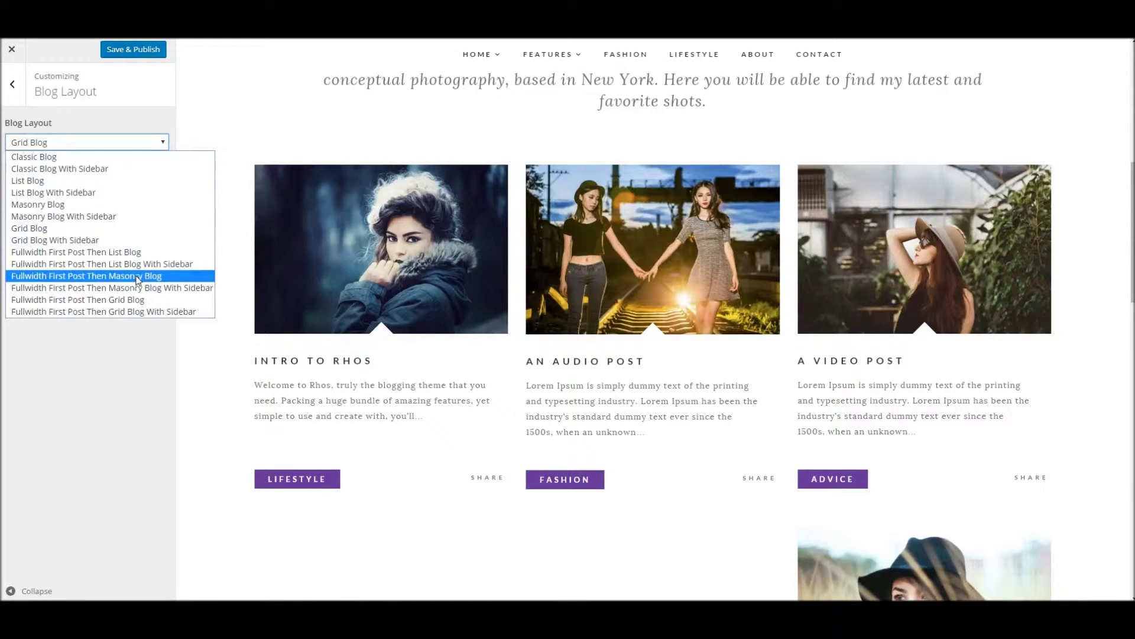
{"action": "left_click", "coordinate": [128, 264]}
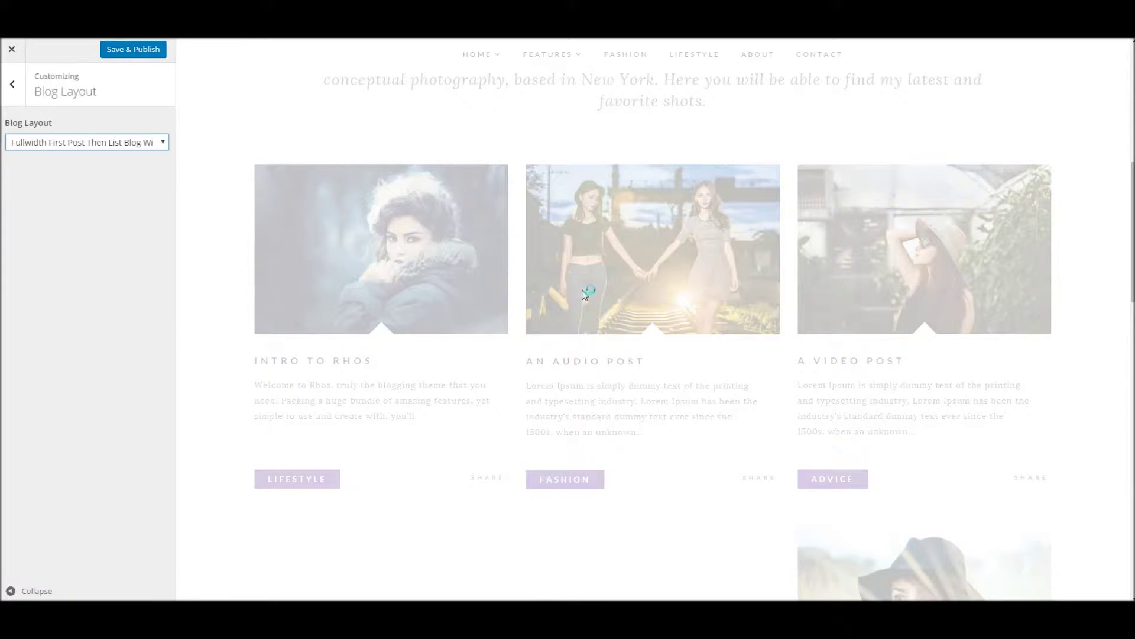
{"action": "scroll", "coordinate": [602, 320], "scroll_direction": "down", "scroll_amount": 10}
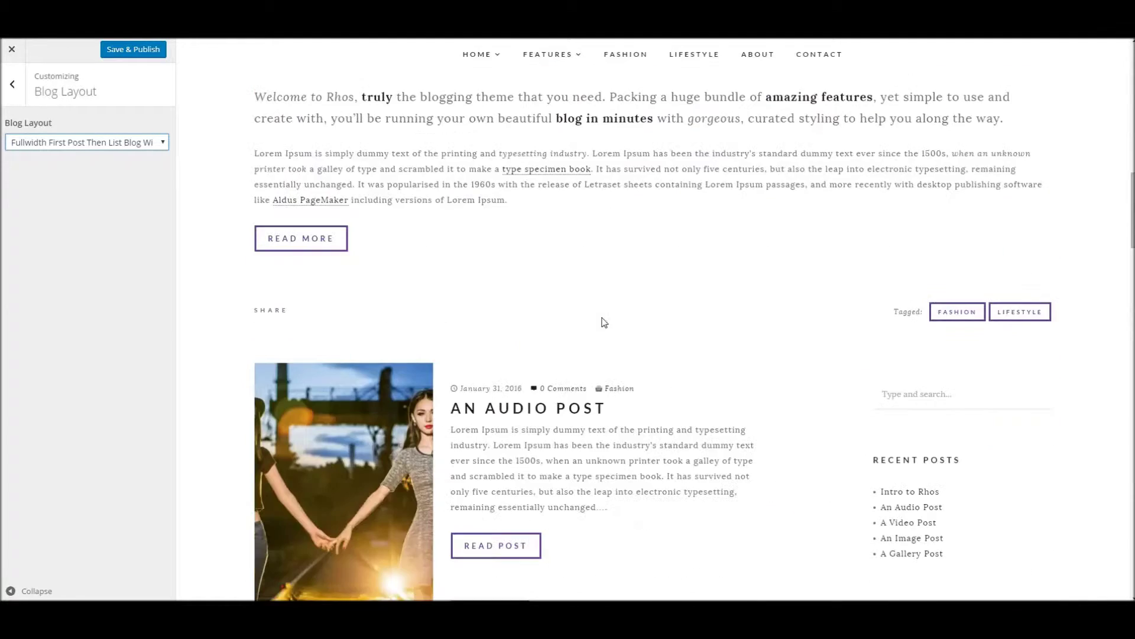
{"action": "scroll", "coordinate": [602, 317], "scroll_direction": "up", "scroll_amount": 5}
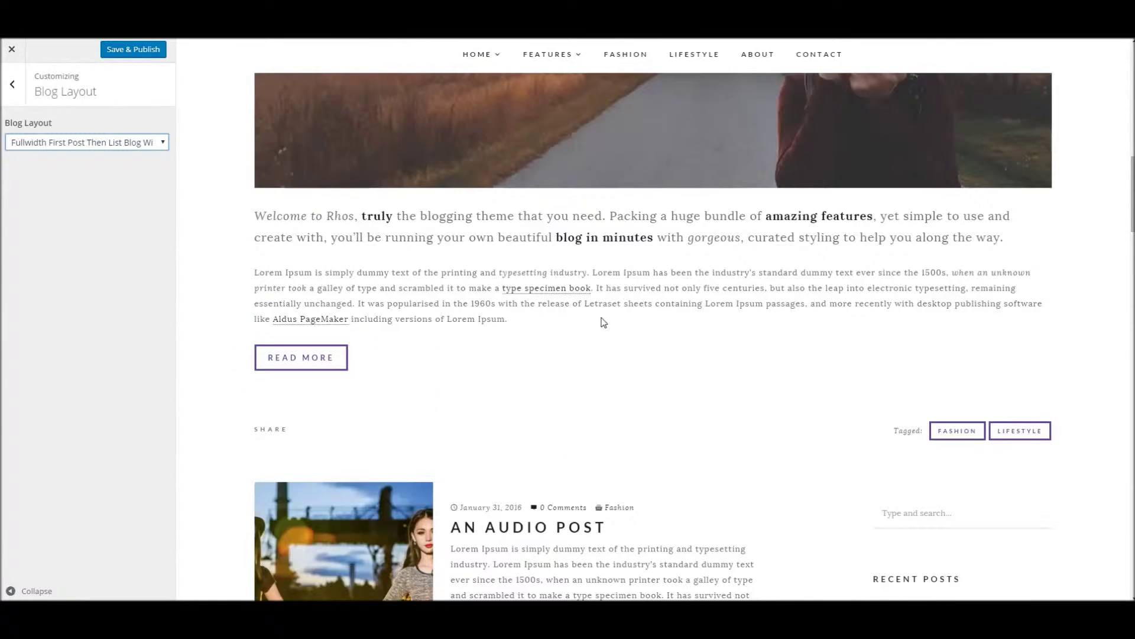
{"action": "scroll", "coordinate": [575, 327], "scroll_direction": "down", "scroll_amount": 5}
{"action": "scroll", "coordinate": [574, 327], "scroll_direction": "up", "scroll_amount": 4}
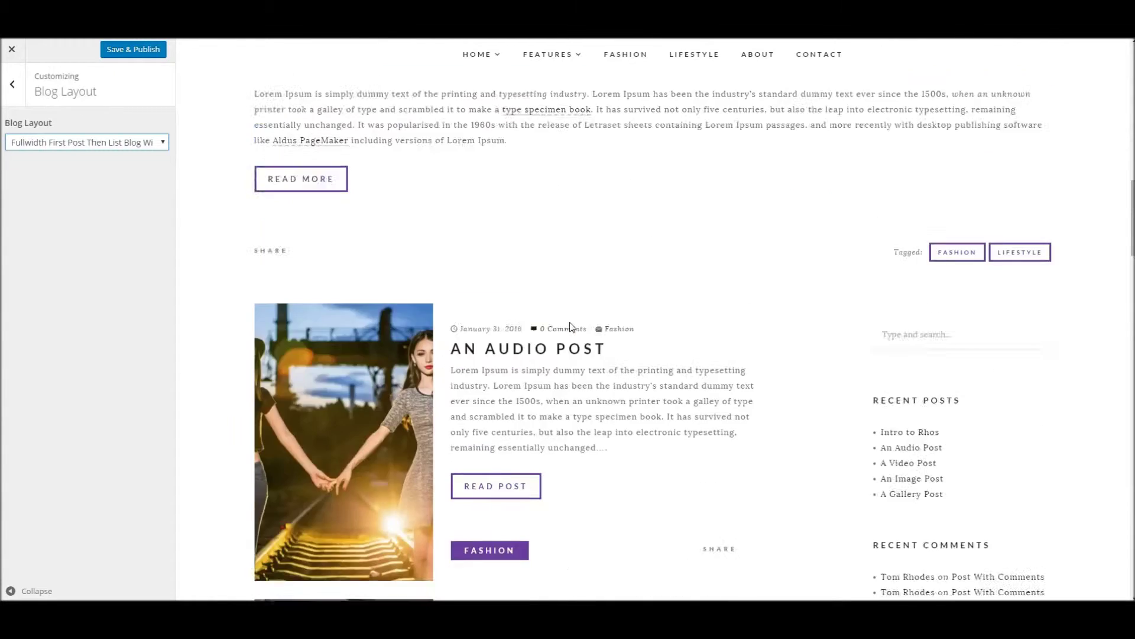
{"action": "left_click", "coordinate": [87, 147]}
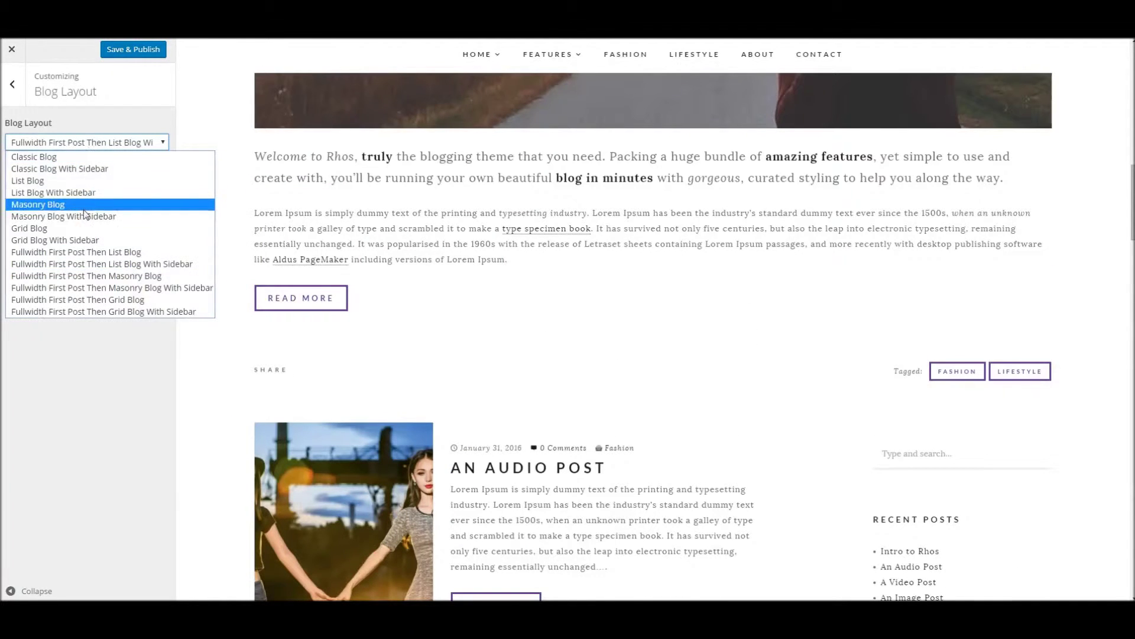
{"action": "left_click", "coordinate": [82, 222]}
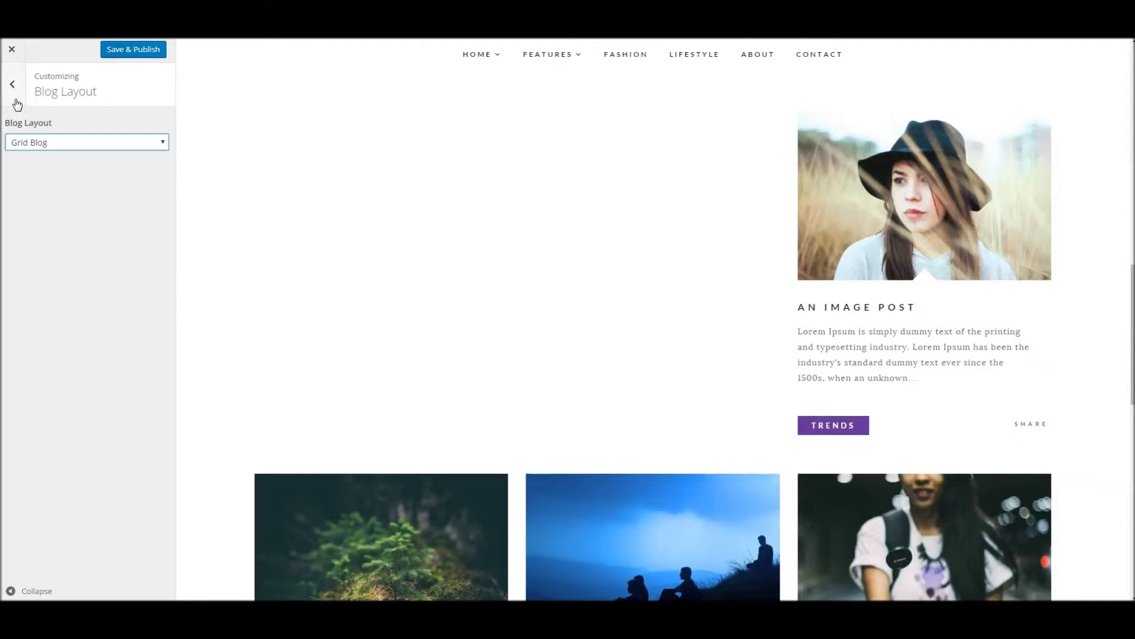
{"action": "left_click", "coordinate": [16, 101]}
Step: Open Slider Layout and preview the Boxed and Fullwidth slider layouts
{"action": "scroll", "coordinate": [275, 275], "scroll_direction": "down", "scroll_amount": 6}
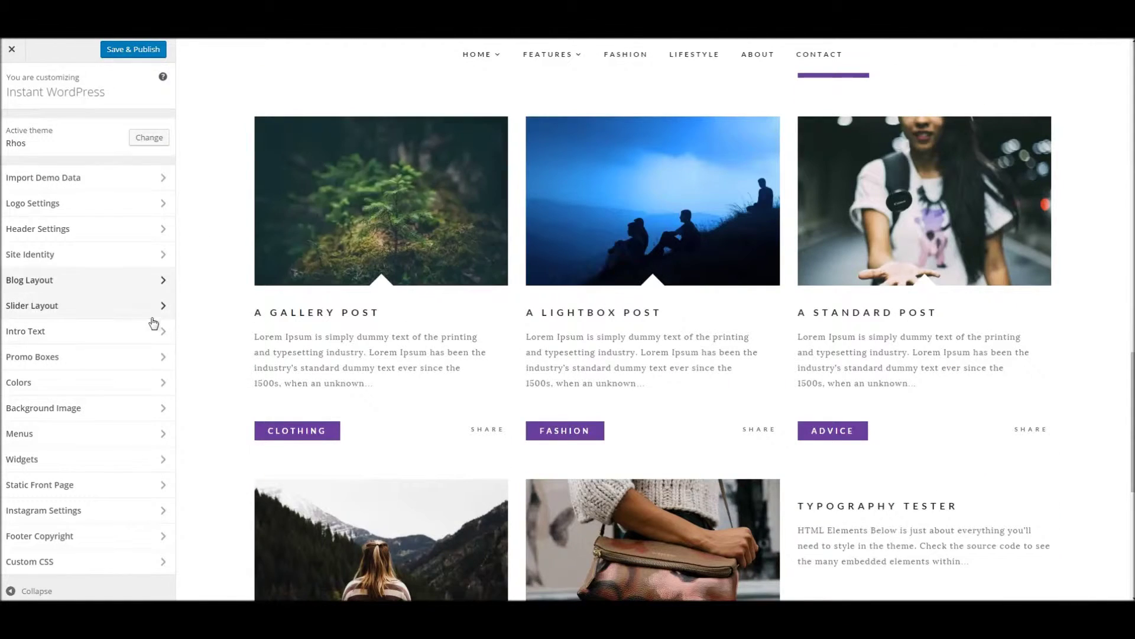
{"action": "scroll", "coordinate": [406, 271], "scroll_direction": "up", "scroll_amount": 15}
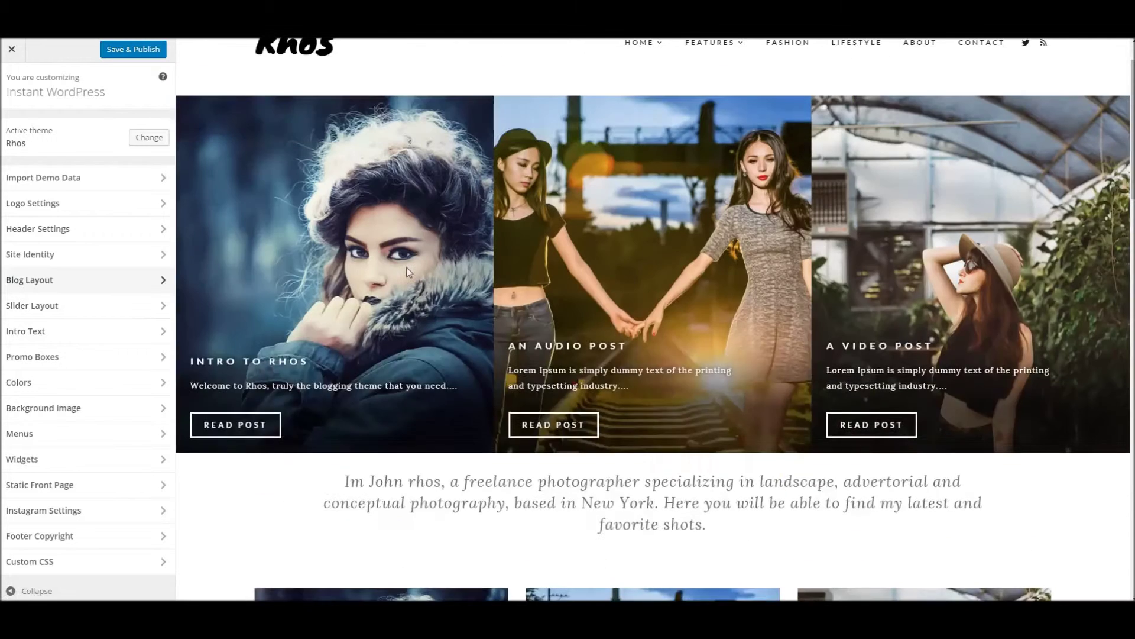
{"action": "scroll", "coordinate": [408, 272], "scroll_direction": "up", "scroll_amount": 2}
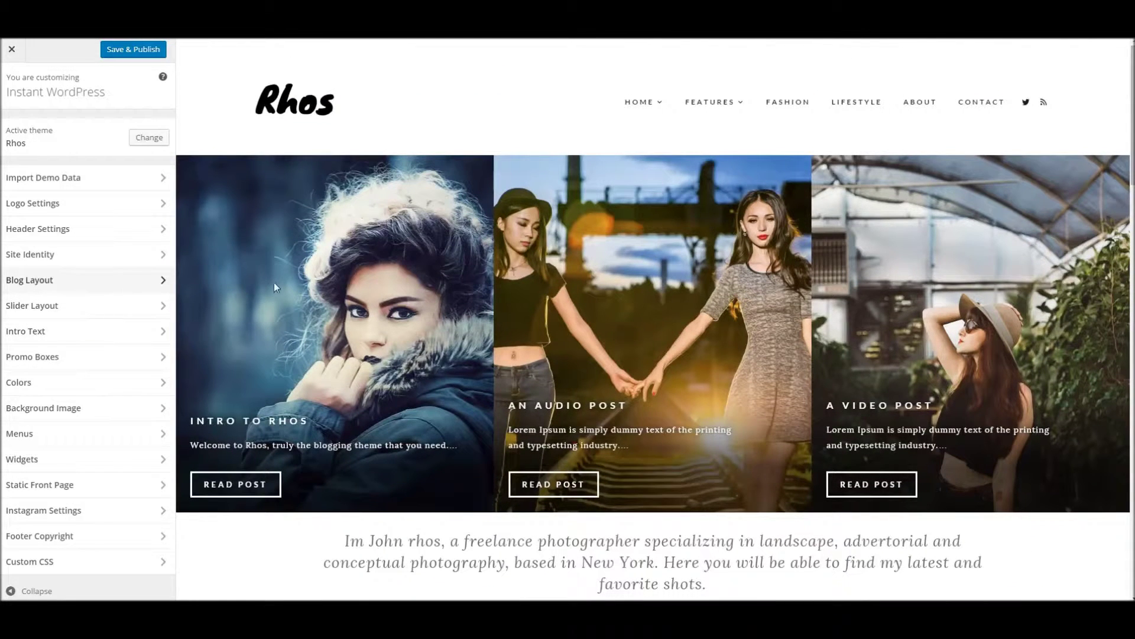
{"action": "left_click", "coordinate": [71, 305]}
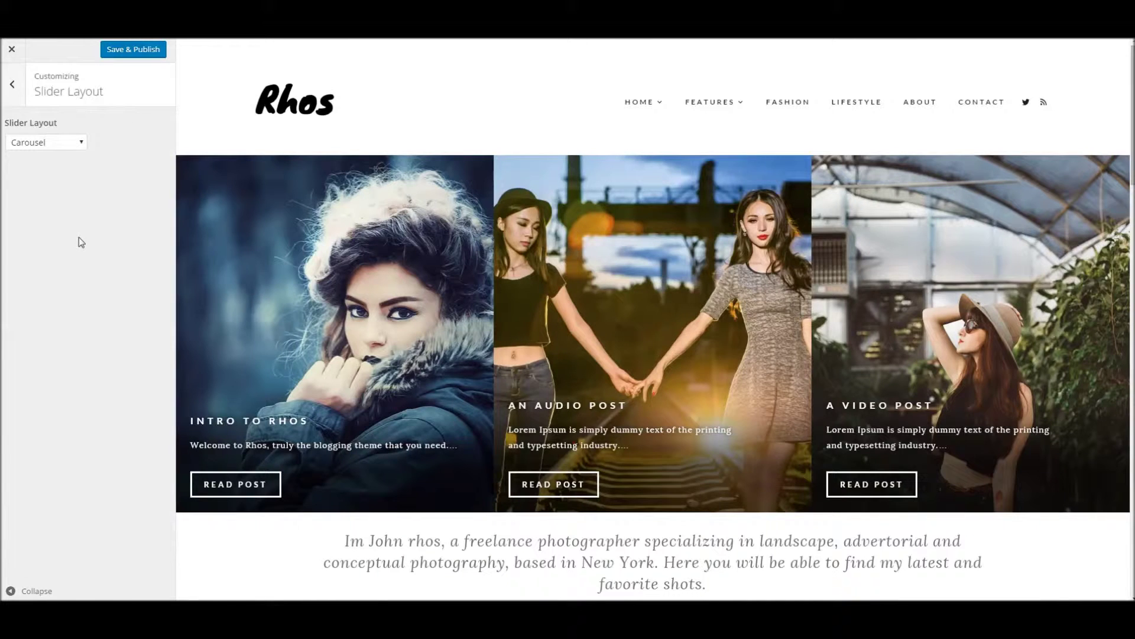
{"action": "left_click", "coordinate": [61, 148]}
{"action": "left_click", "coordinate": [59, 168]}
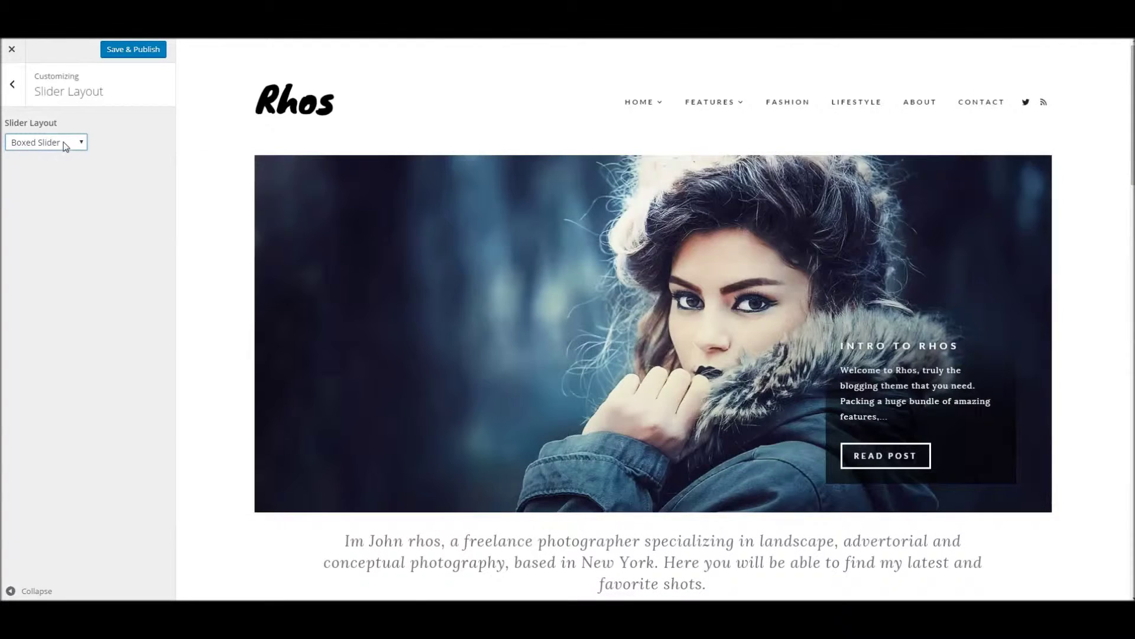
{"action": "left_click", "coordinate": [65, 145]}
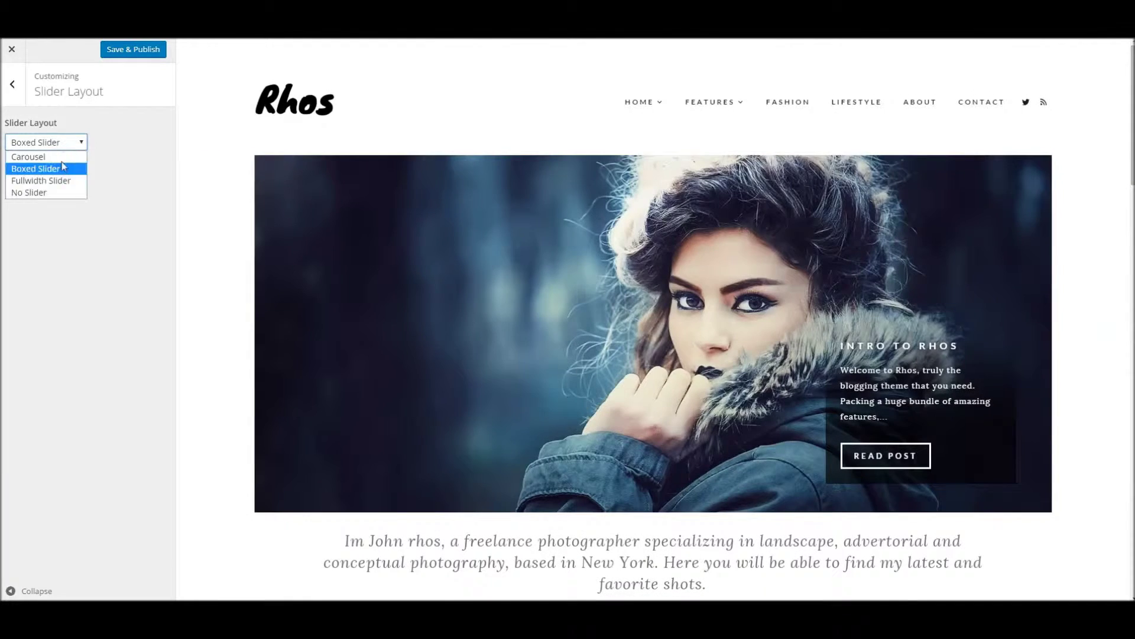
{"action": "left_click", "coordinate": [58, 181]}
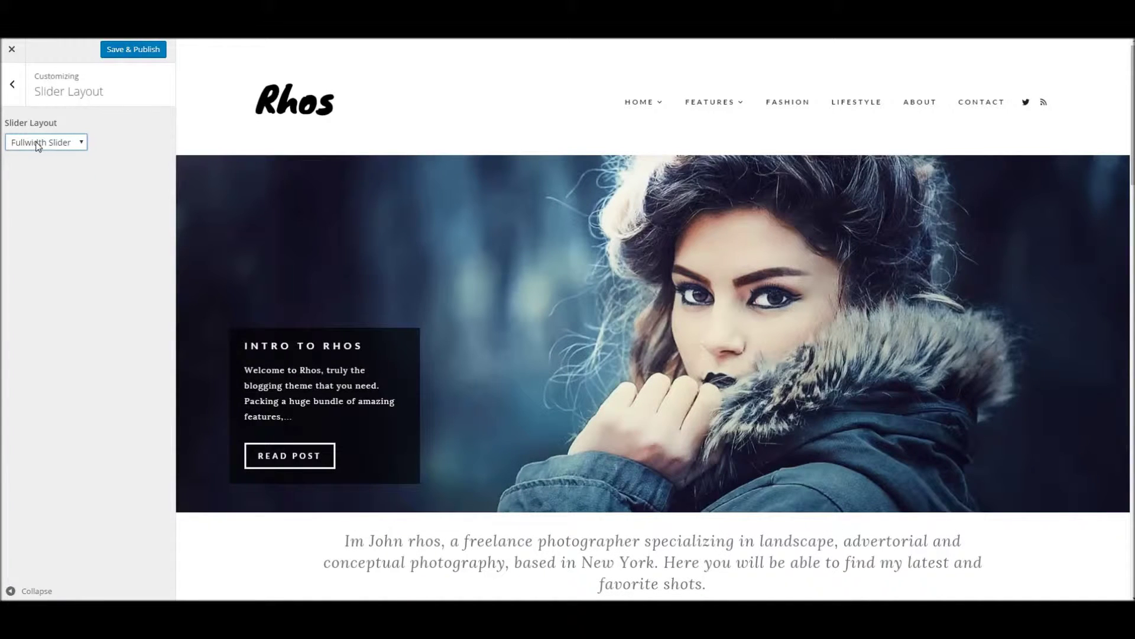
Step: Preview No Slider, then switch the slider layout back to Carousel
{"action": "left_click", "coordinate": [37, 145]}
{"action": "left_click", "coordinate": [33, 192]}
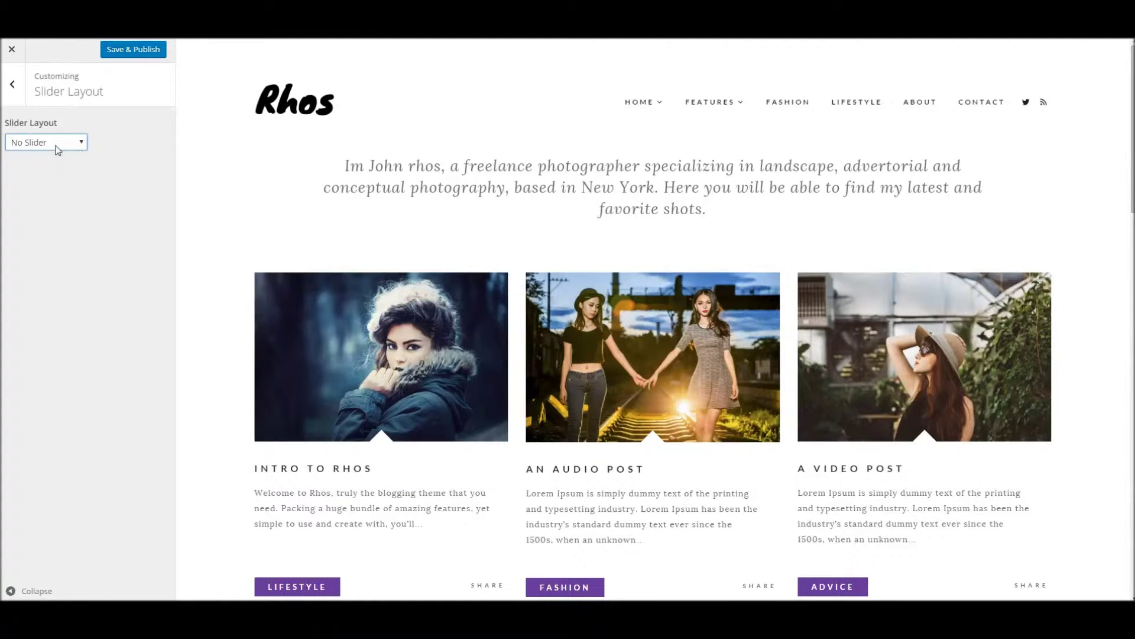
{"action": "left_click", "coordinate": [76, 143]}
{"action": "left_click", "coordinate": [53, 160]}
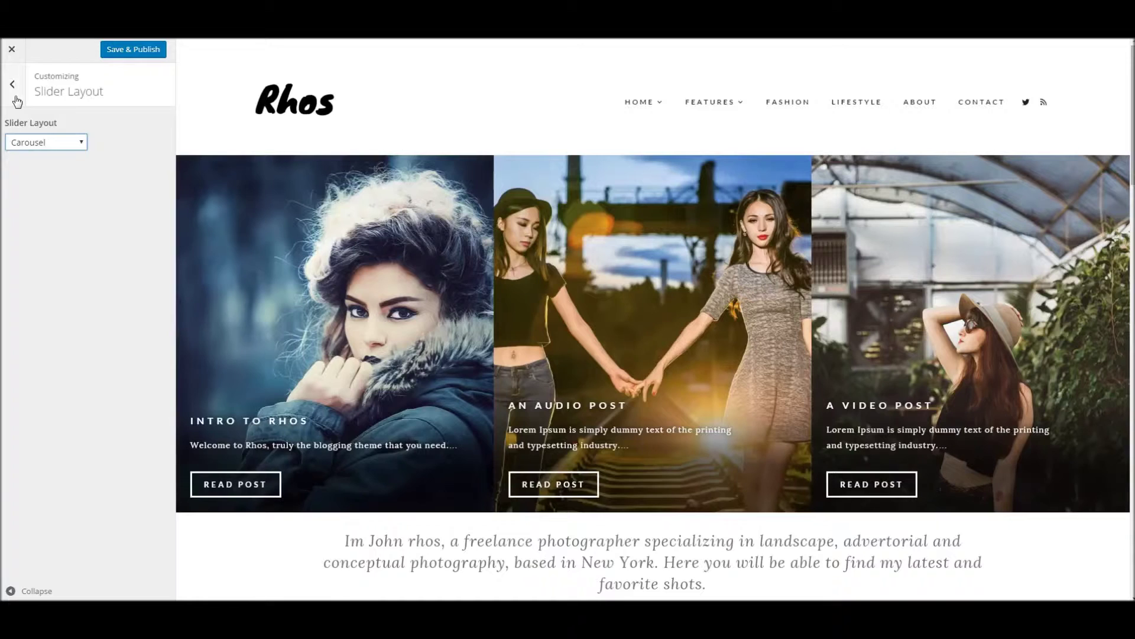
{"action": "left_click", "coordinate": [14, 101]}
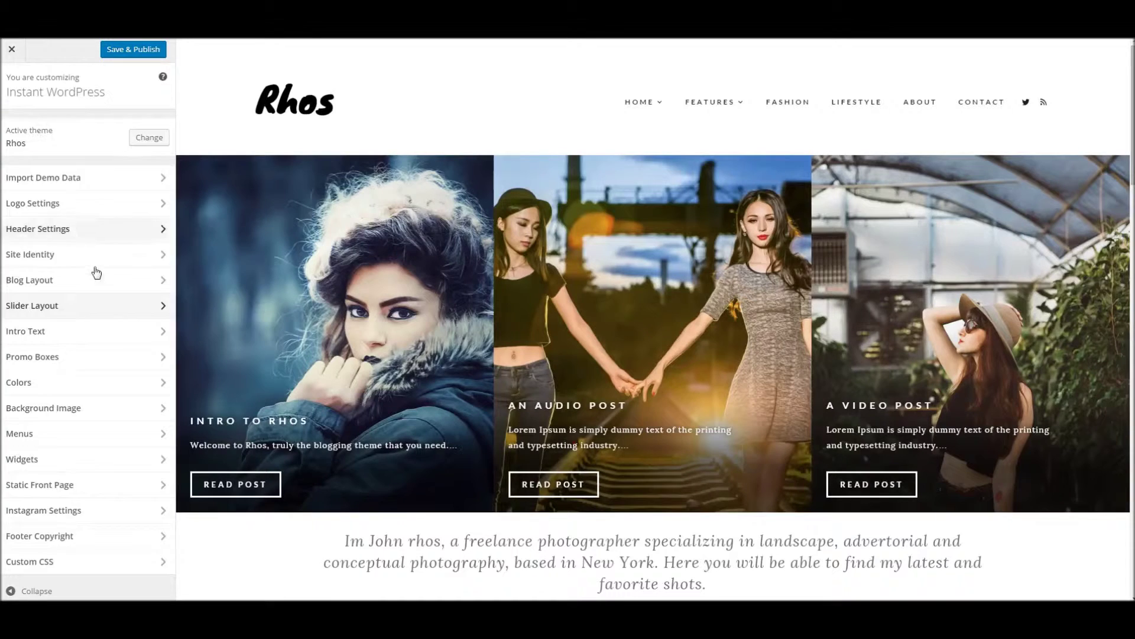
{"action": "left_click", "coordinate": [95, 335]}
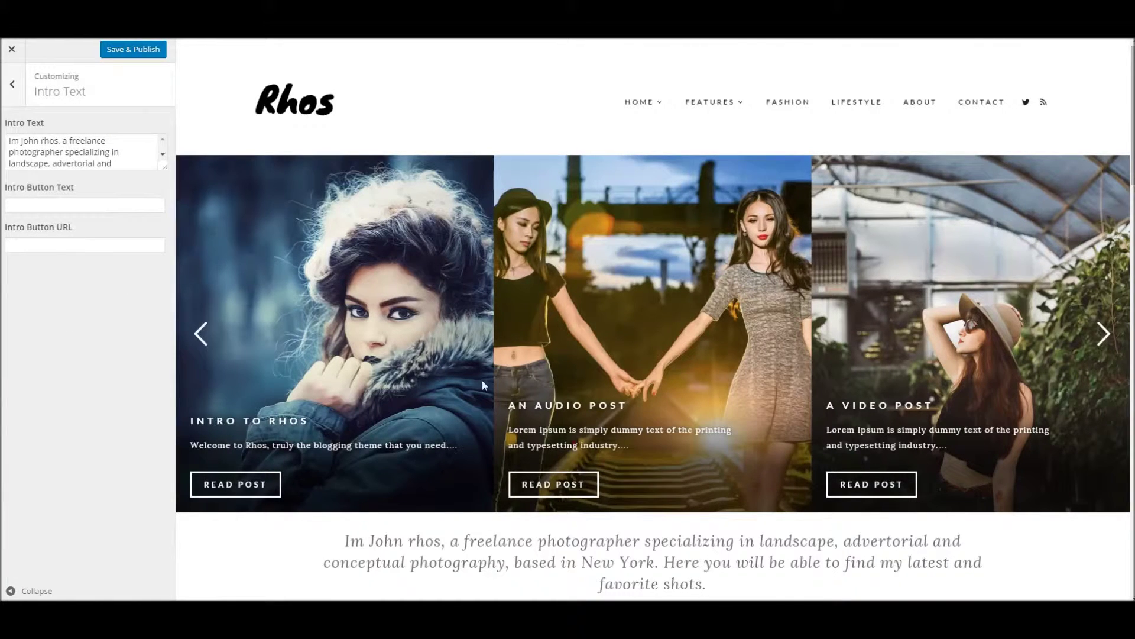
Step: Test the intro button fields by entering '!' as button text and '#' as URL
{"action": "scroll", "coordinate": [482, 384], "scroll_direction": "down", "scroll_amount": 3}
{"action": "left_click_drag", "start_coordinate": [446, 415], "coordinate": [747, 441]}
{"action": "left_click", "coordinate": [577, 414]}
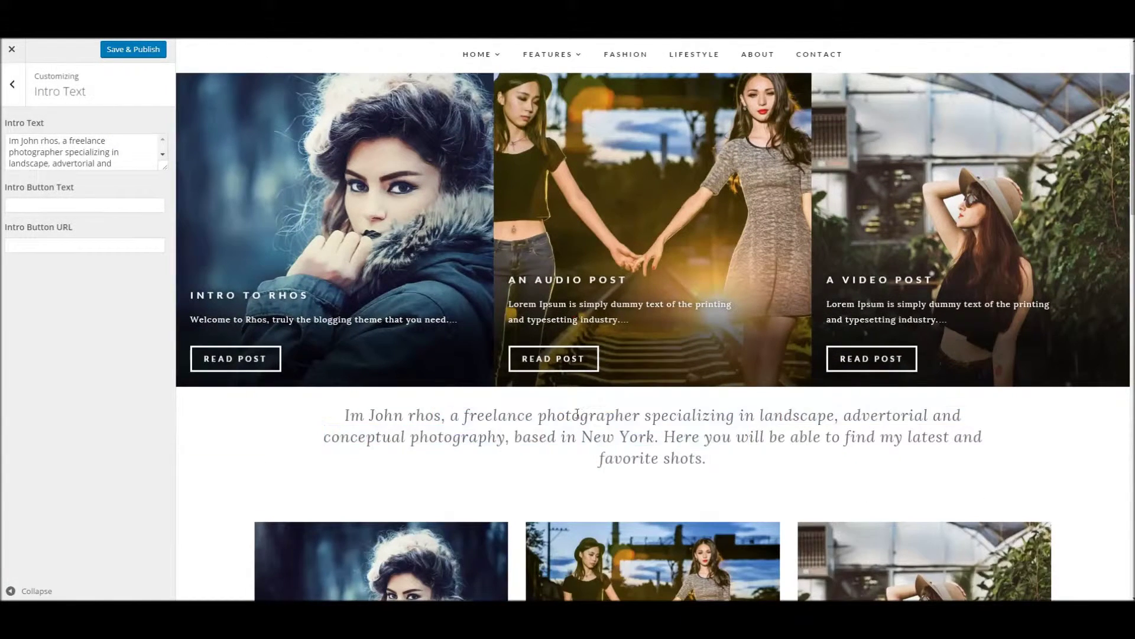
{"action": "scroll", "coordinate": [487, 403], "scroll_direction": "up", "scroll_amount": 1}
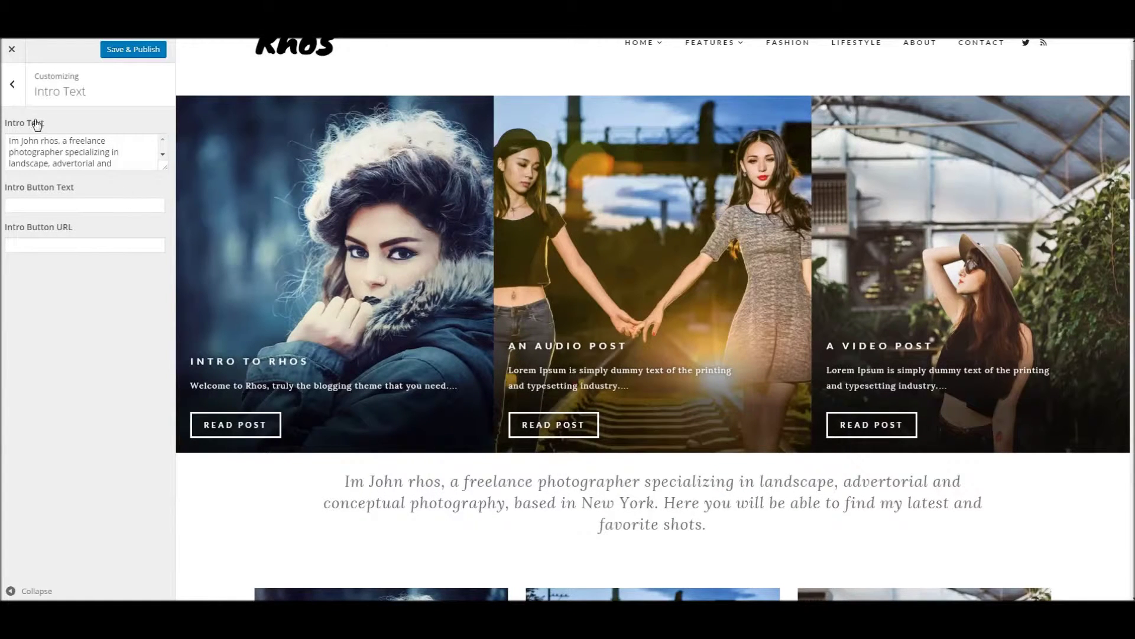
{"action": "left_click", "coordinate": [110, 206]}
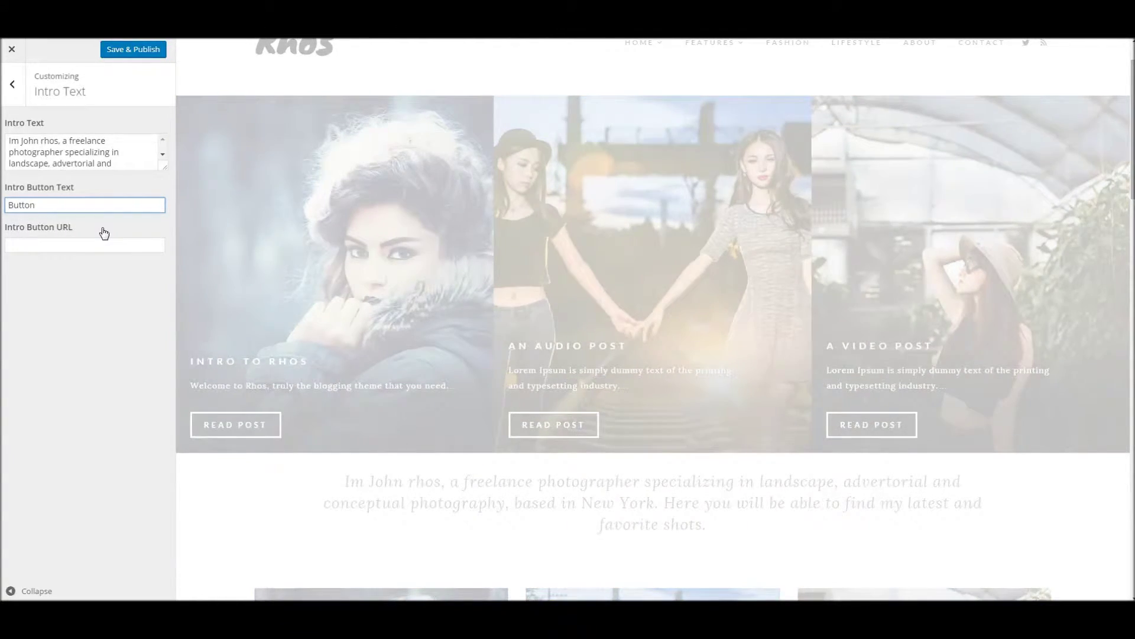
{"action": "type", "text": "!"}
{"action": "key", "text": "Tab"}
{"action": "type", "text": "#"}
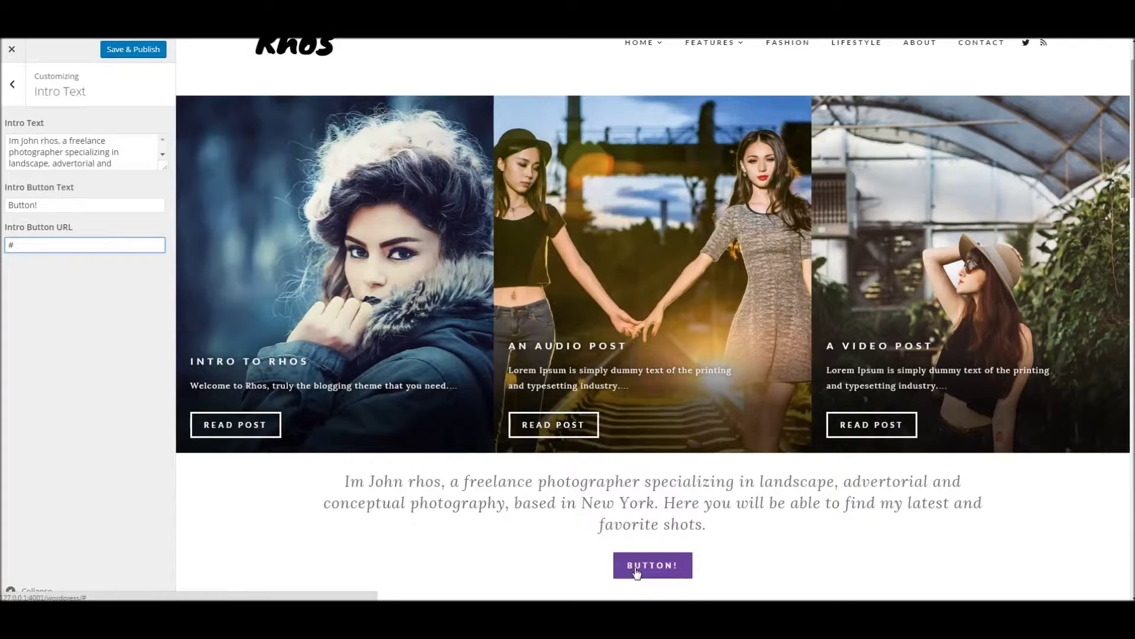
Step: Clear the Intro Text, Button Text and Button URL fields to remove the intro block
{"action": "scroll", "coordinate": [449, 476], "scroll_direction": "down", "scroll_amount": 2}
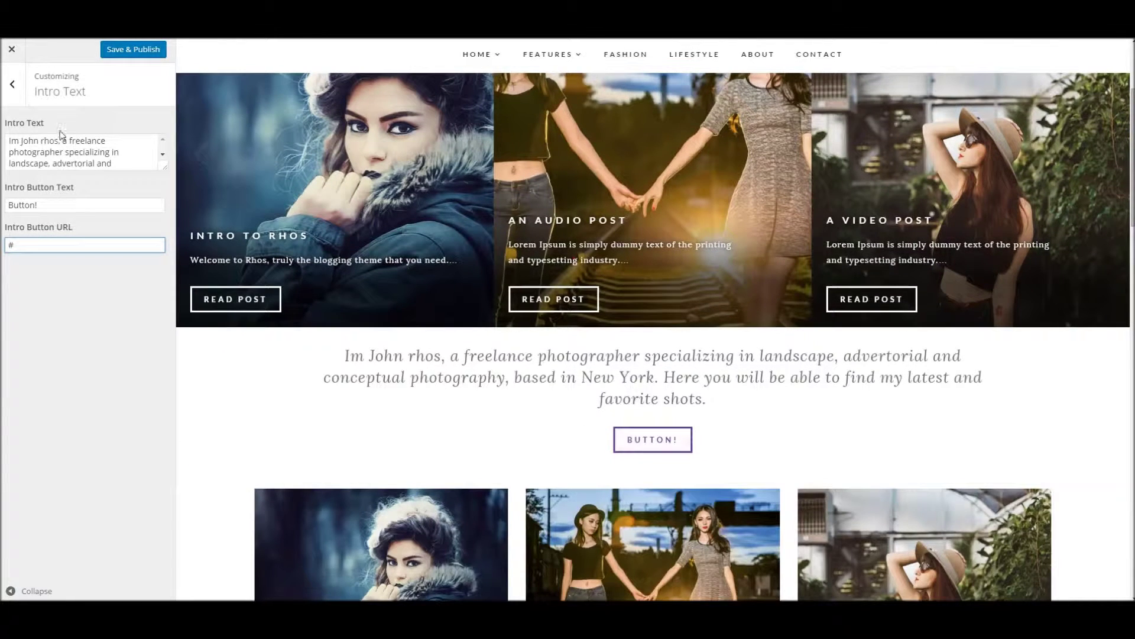
{"action": "left_click_drag", "start_coordinate": [9, 140], "coordinate": [83, 171]}
{"action": "key", "text": "BackSpace"}
{"action": "key", "text": "Tab"}
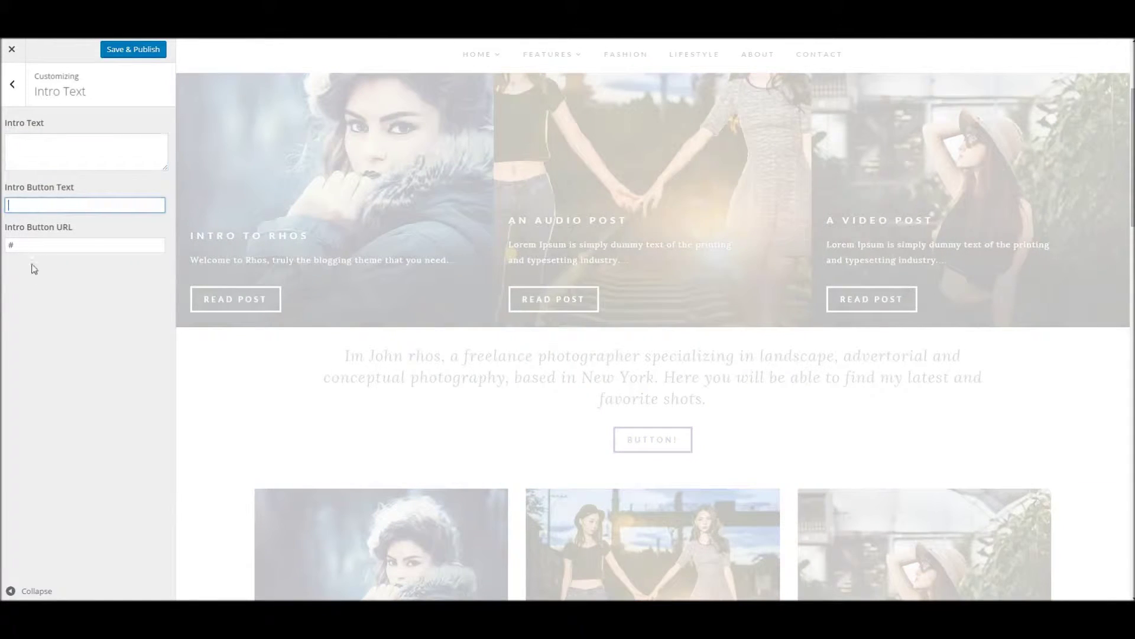
{"action": "key", "text": "Tab"}
{"action": "key", "text": "BackSpace"}
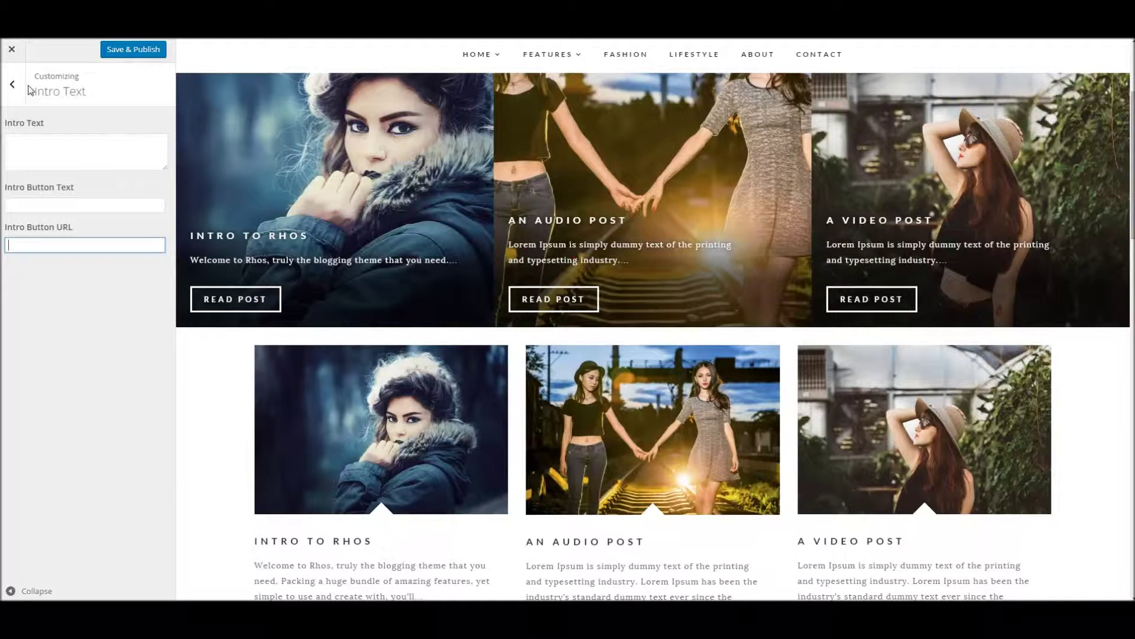
{"action": "left_click", "coordinate": [13, 84]}
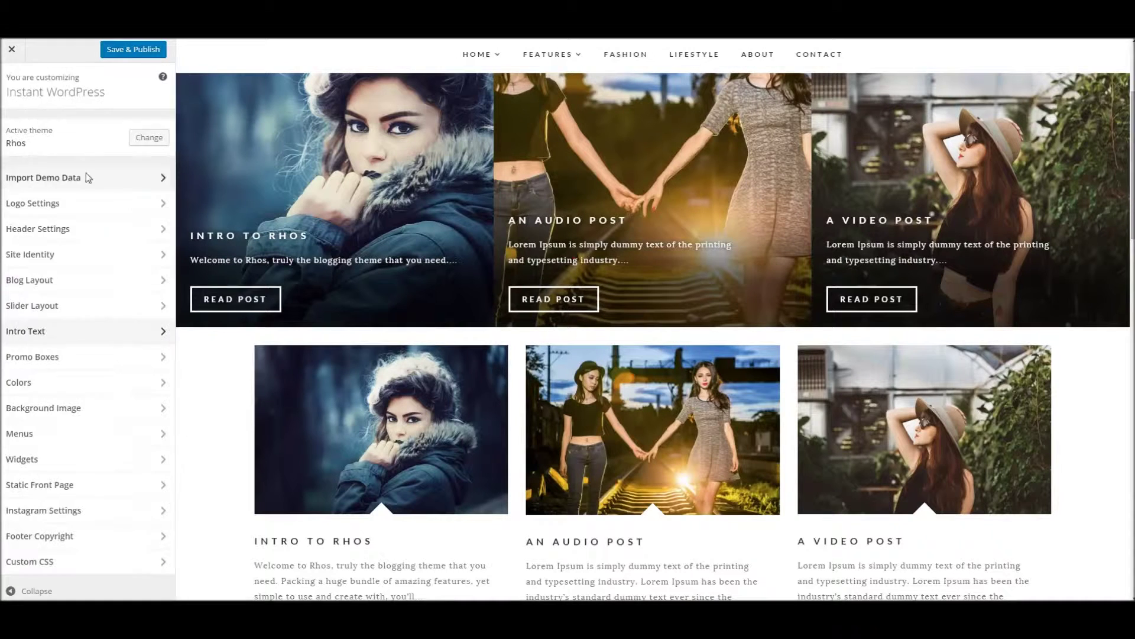
{"action": "left_click", "coordinate": [114, 355]}
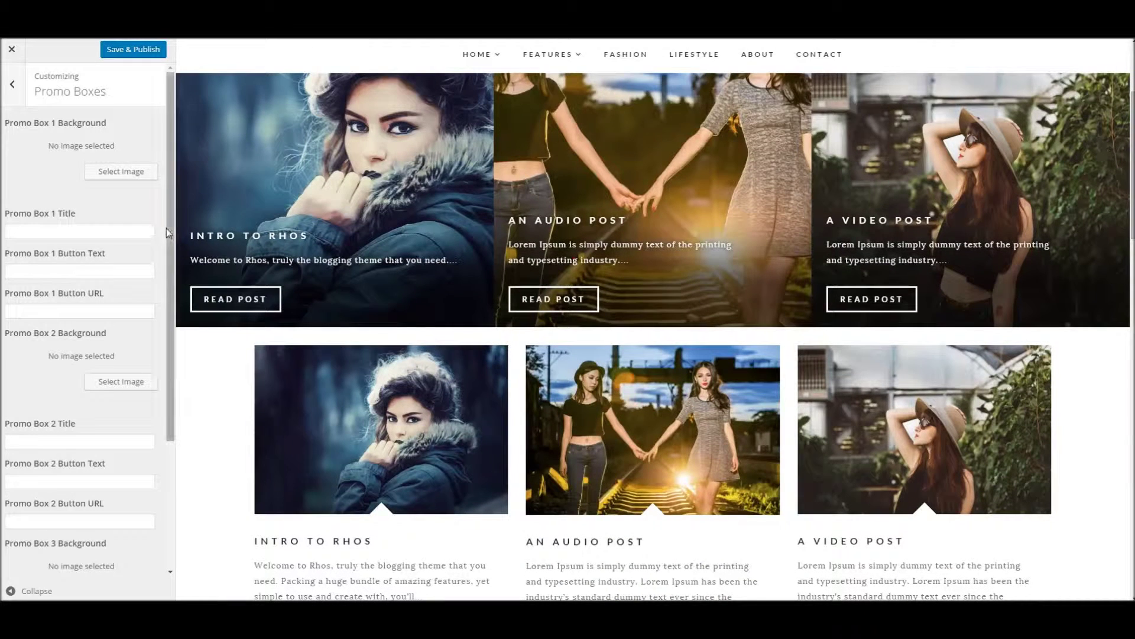
Step: Set space.jpg from the Media Library as the Promo Box 1 background image
{"action": "left_click", "coordinate": [139, 171]}
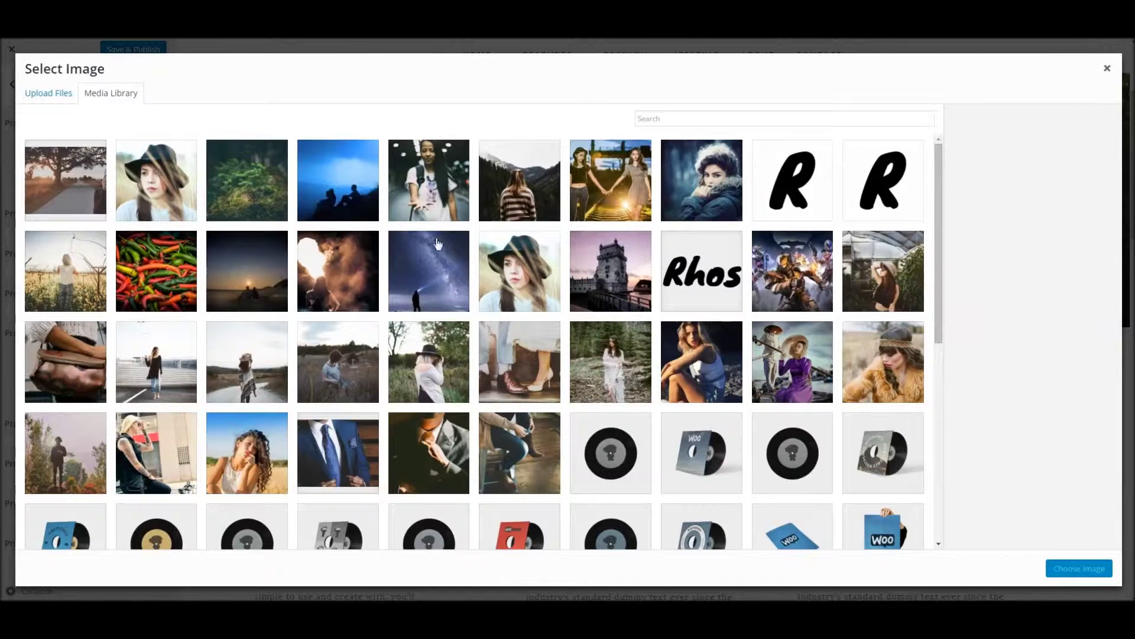
{"action": "left_click", "coordinate": [423, 264]}
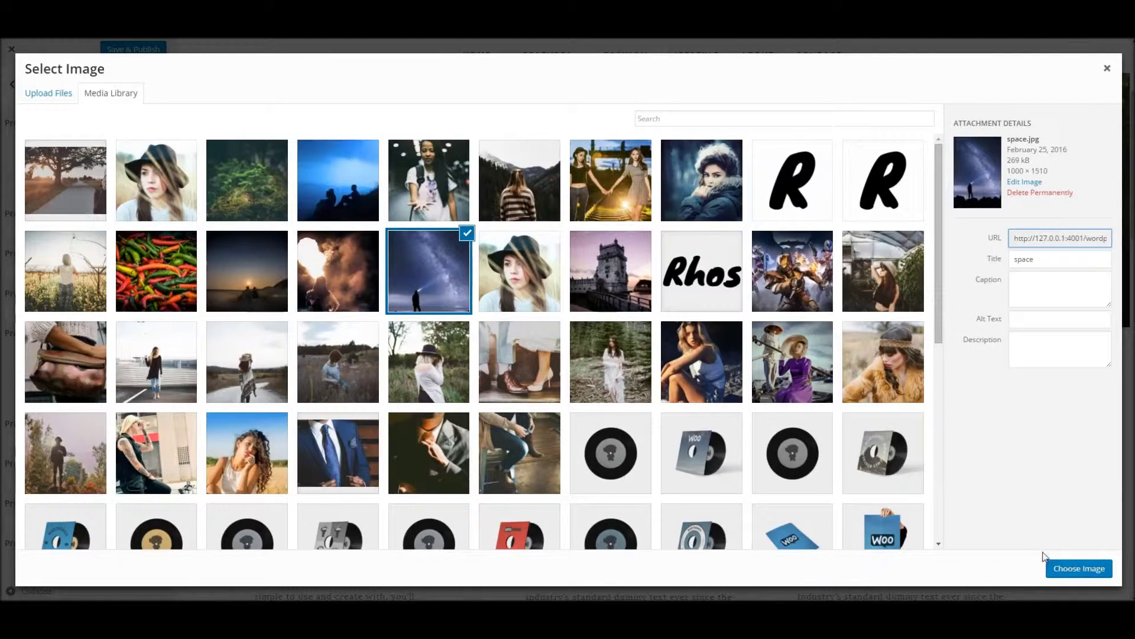
{"action": "left_click", "coordinate": [1079, 570]}
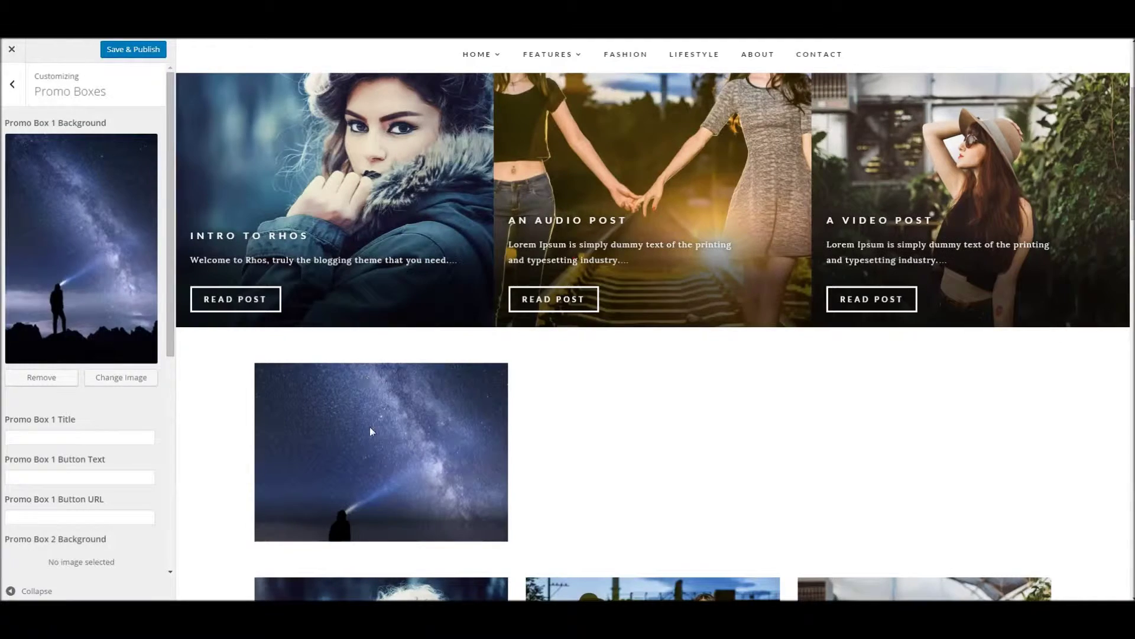
{"action": "scroll", "coordinate": [411, 391], "scroll_direction": "down", "scroll_amount": 1}
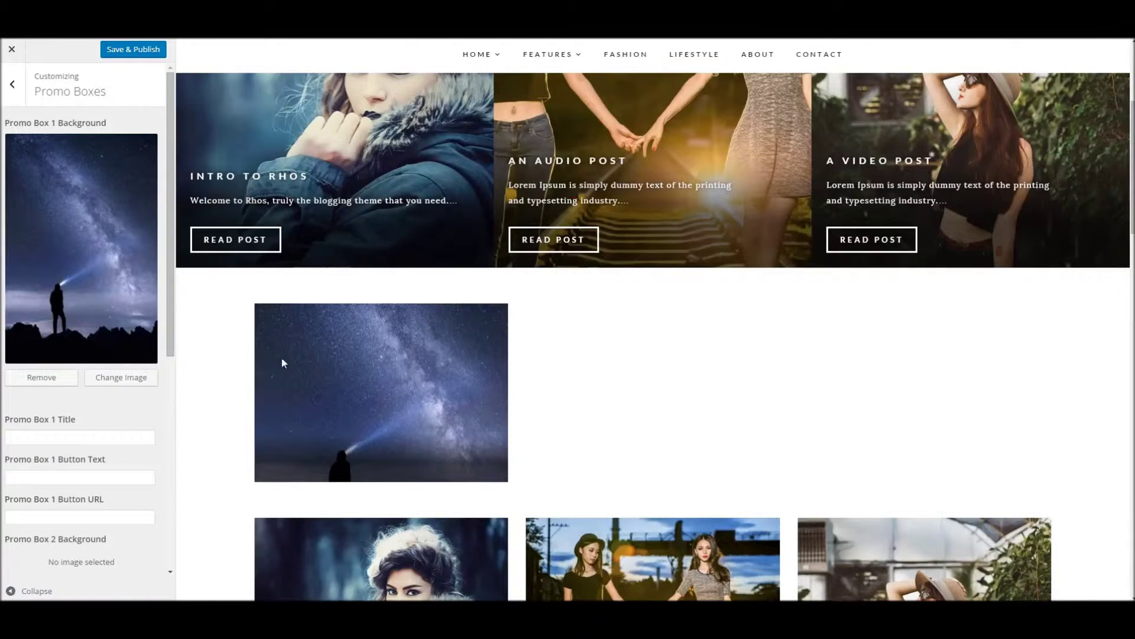
{"action": "scroll", "coordinate": [158, 401], "scroll_direction": "down", "scroll_amount": 2}
{"action": "left_click", "coordinate": [89, 321]}
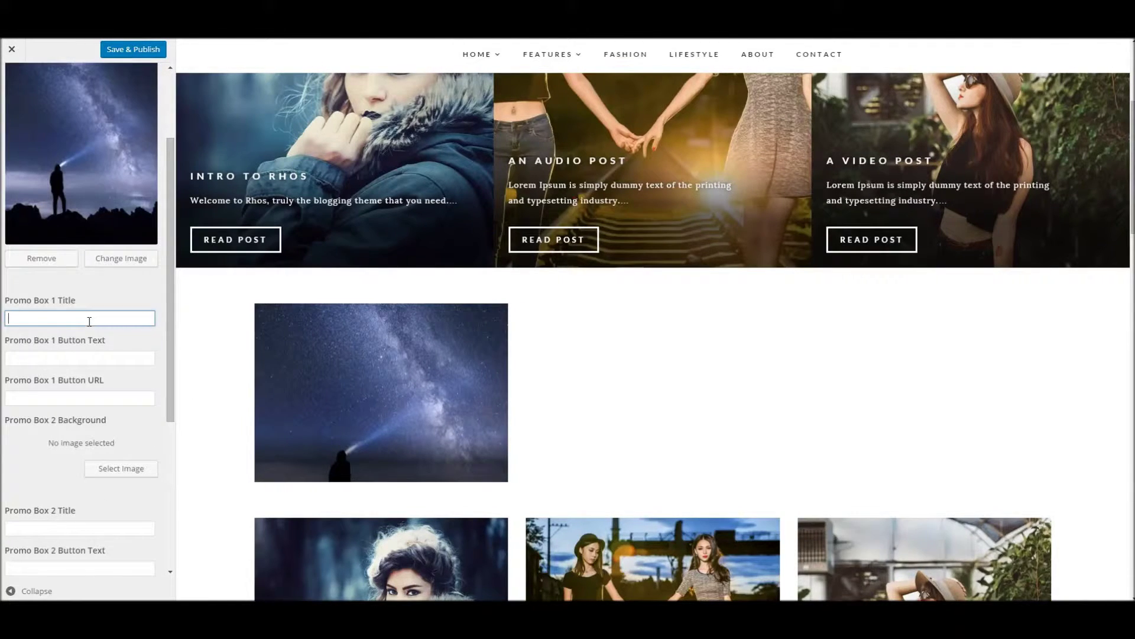
Step: Title Promo Box 1 'promo 1' and give it a 'click me' button linked to #
{"action": "type", "text": "promo 1"}
{"action": "key", "text": "Tab"}
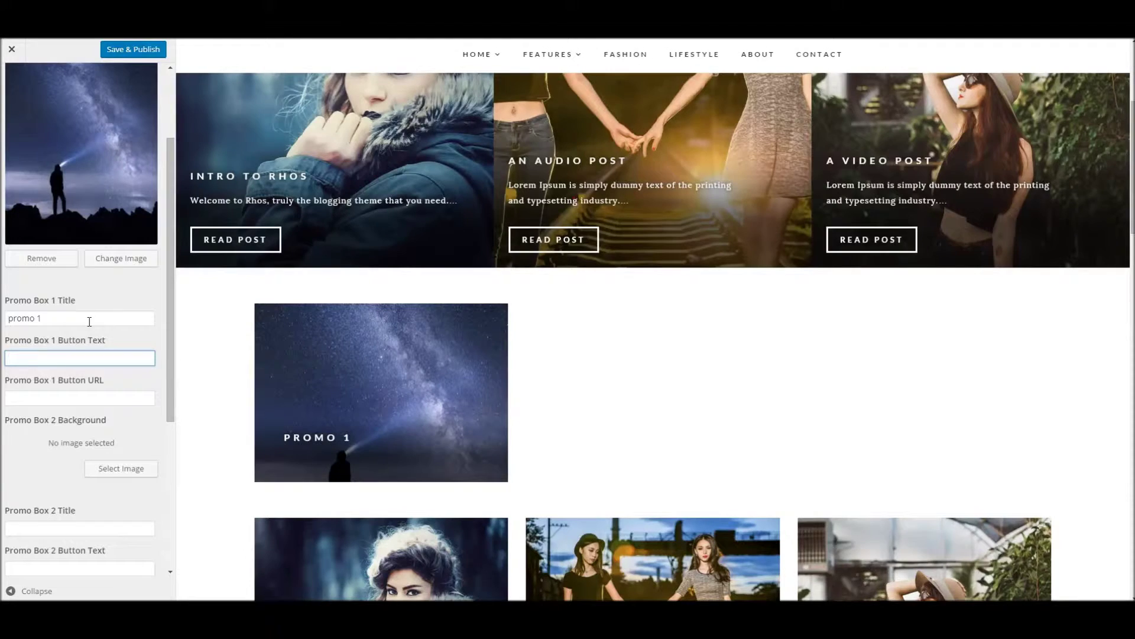
{"action": "type", "text": "click me"}
{"action": "key", "text": "Tab"}
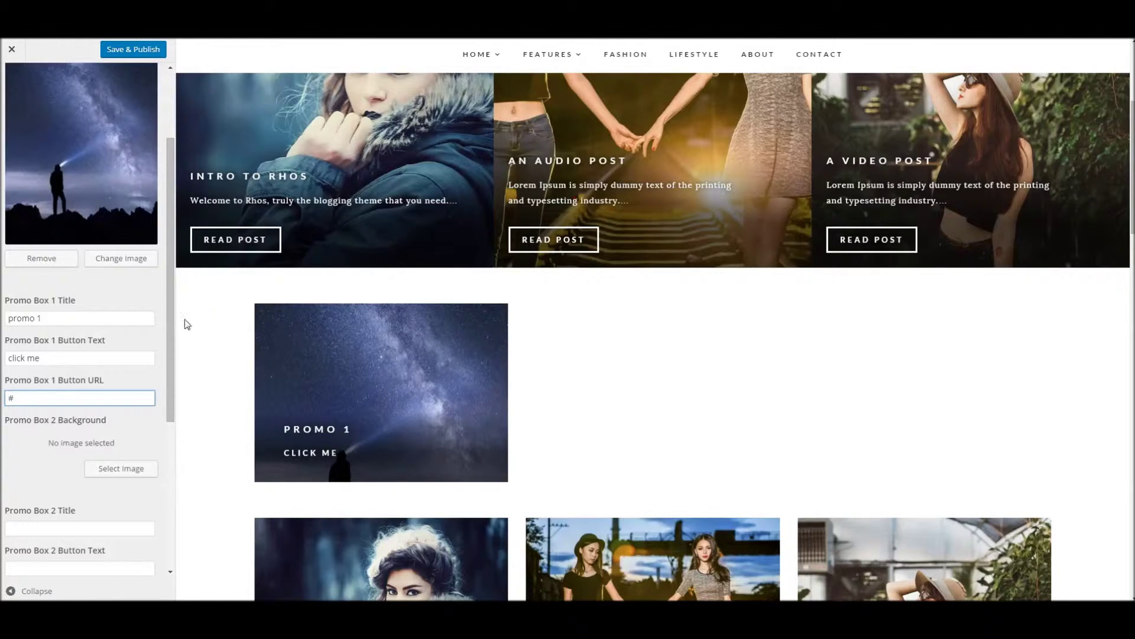
{"action": "scroll", "coordinate": [82, 207], "scroll_direction": "up", "scroll_amount": 5}
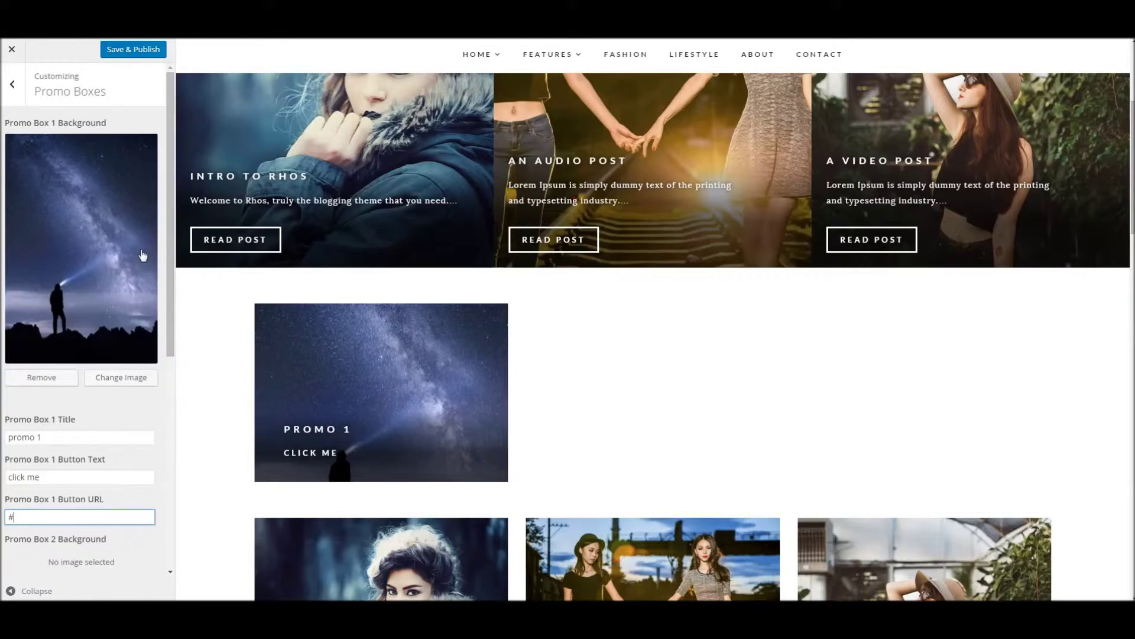
{"action": "left_click", "coordinate": [15, 104]}
Step: Set Highlight Colour to green, Highlight Hover to pink and Body Text Colour to green
{"action": "left_click", "coordinate": [105, 387]}
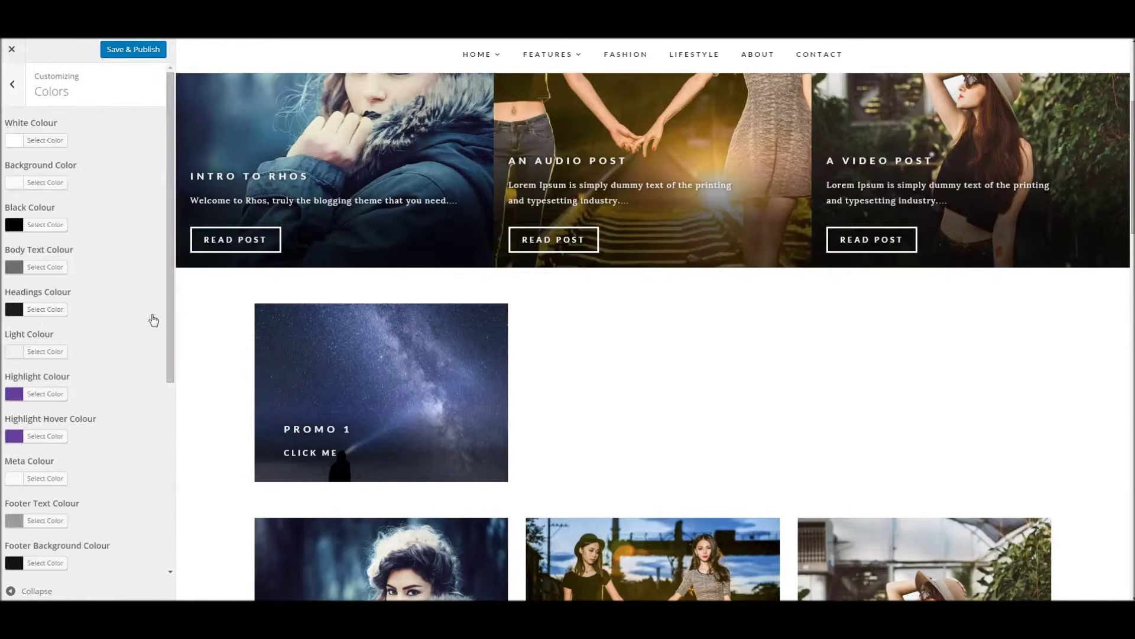
{"action": "scroll", "coordinate": [136, 318], "scroll_direction": "down", "scroll_amount": 6}
{"action": "scroll", "coordinate": [118, 316], "scroll_direction": "up", "scroll_amount": 6}
{"action": "scroll", "coordinate": [371, 332], "scroll_direction": "down", "scroll_amount": 4}
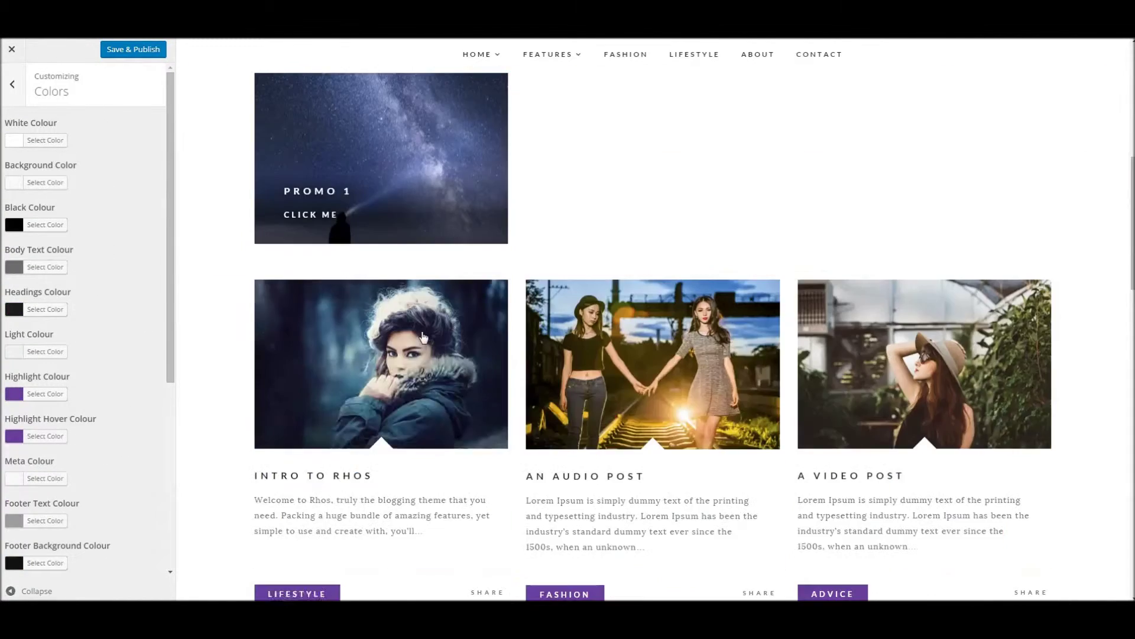
{"action": "scroll", "coordinate": [385, 331], "scroll_direction": "up", "scroll_amount": 5}
{"action": "scroll", "coordinate": [200, 373], "scroll_direction": "down", "scroll_amount": 5}
{"action": "left_click", "coordinate": [44, 393]}
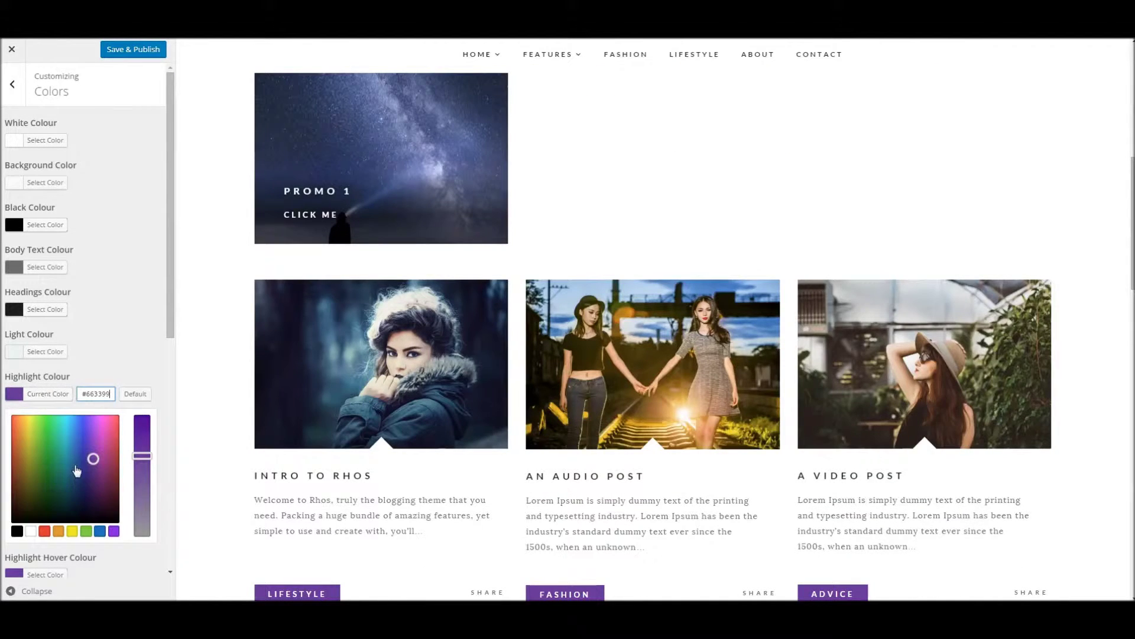
{"action": "left_click", "coordinate": [49, 423]}
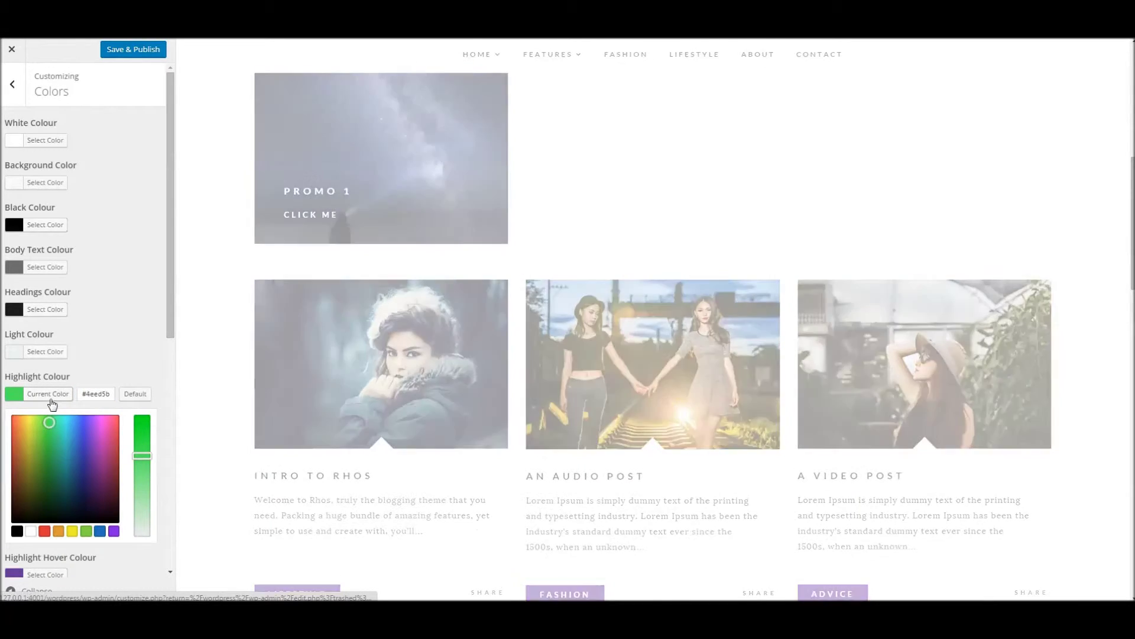
{"action": "left_click", "coordinate": [51, 400]}
{"action": "left_click", "coordinate": [47, 438]}
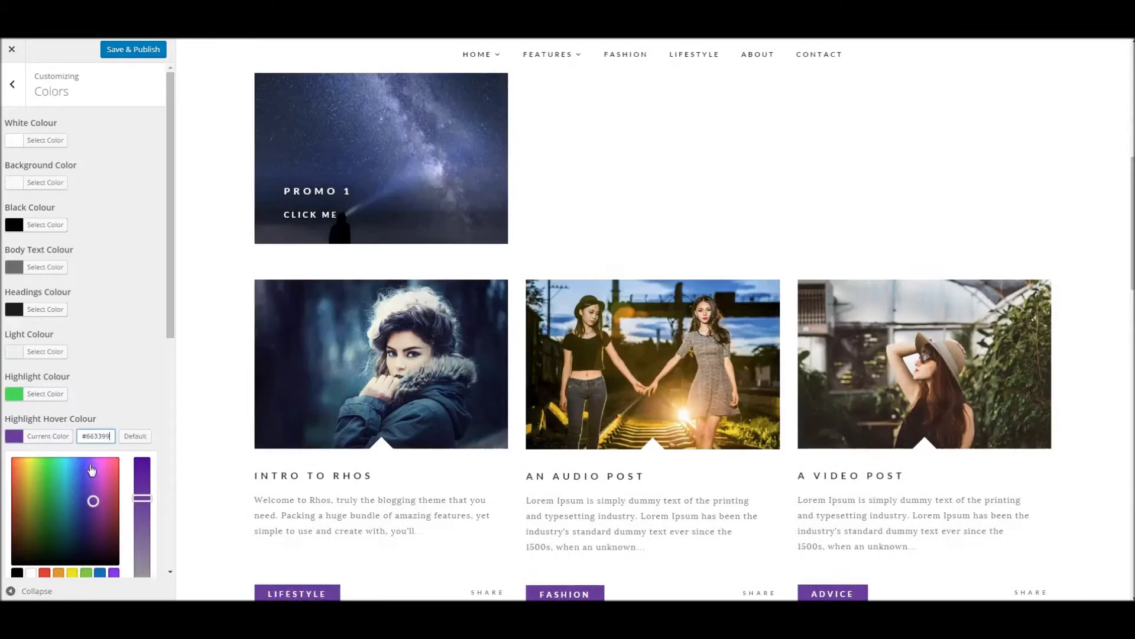
{"action": "left_click", "coordinate": [109, 470]}
{"action": "left_click", "coordinate": [56, 269]}
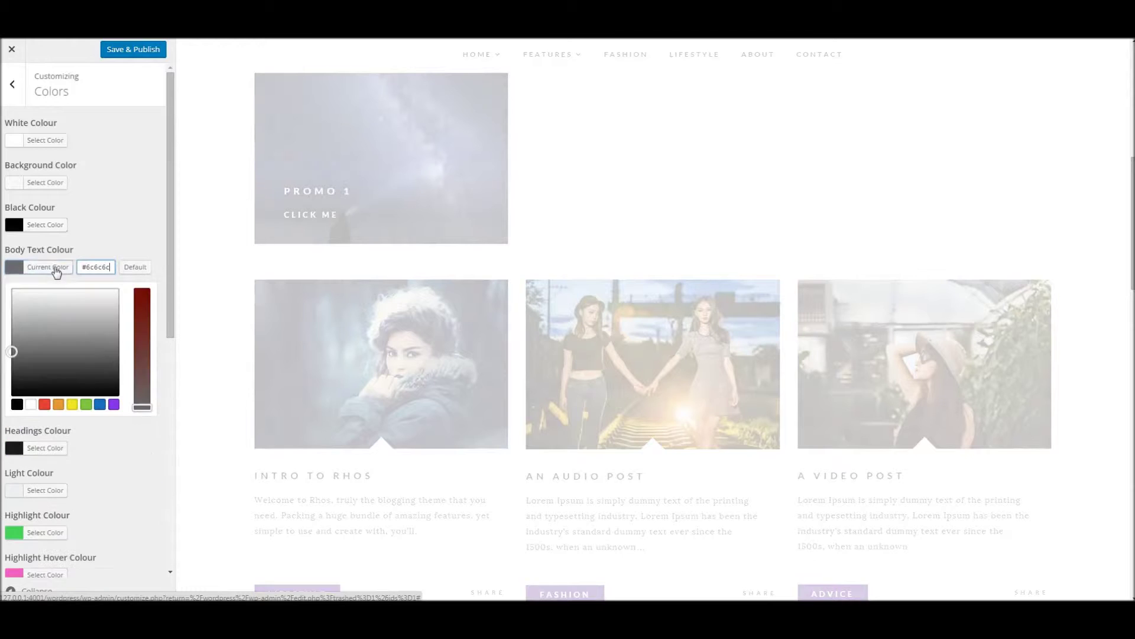
{"action": "left_click", "coordinate": [86, 404]}
Step: Set Black Colour near-white, Background red, White Colour purple and Light Colour orange #dd9933
{"action": "left_click", "coordinate": [46, 226]}
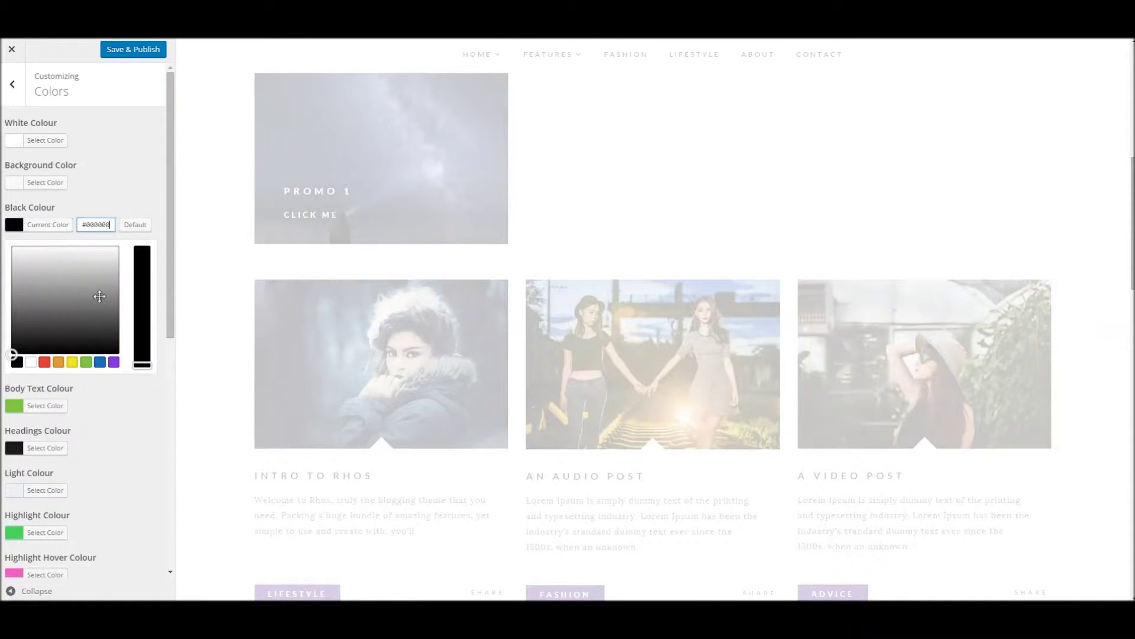
{"action": "left_click_drag", "start_coordinate": [102, 302], "coordinate": [102, 247]}
{"action": "left_click", "coordinate": [45, 182]}
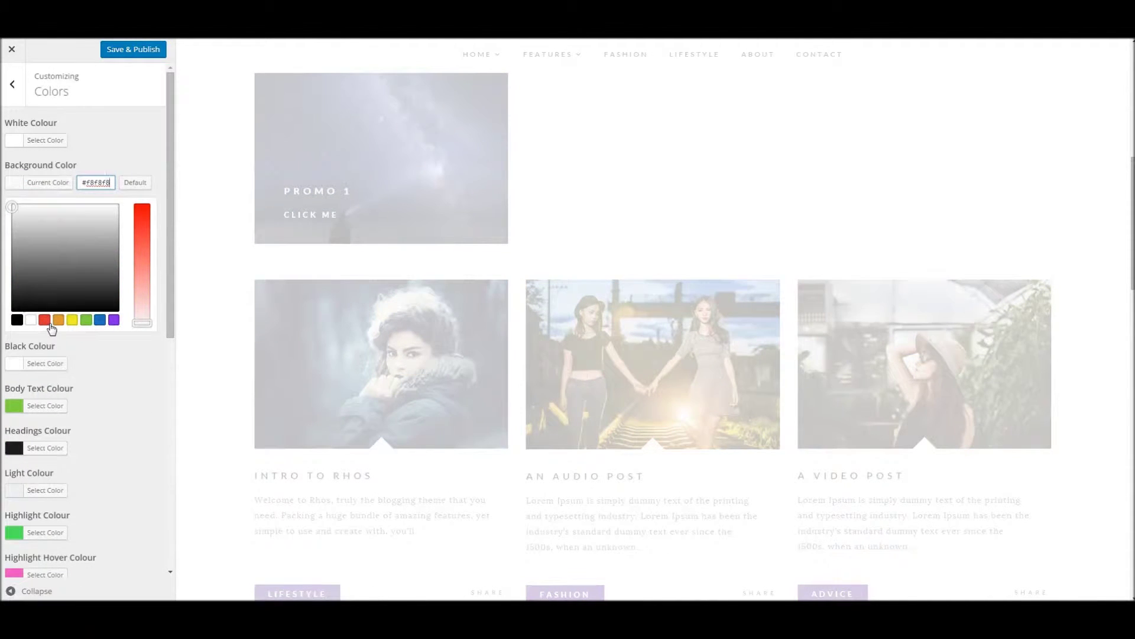
{"action": "left_click", "coordinate": [45, 319]}
{"action": "left_click", "coordinate": [46, 142]}
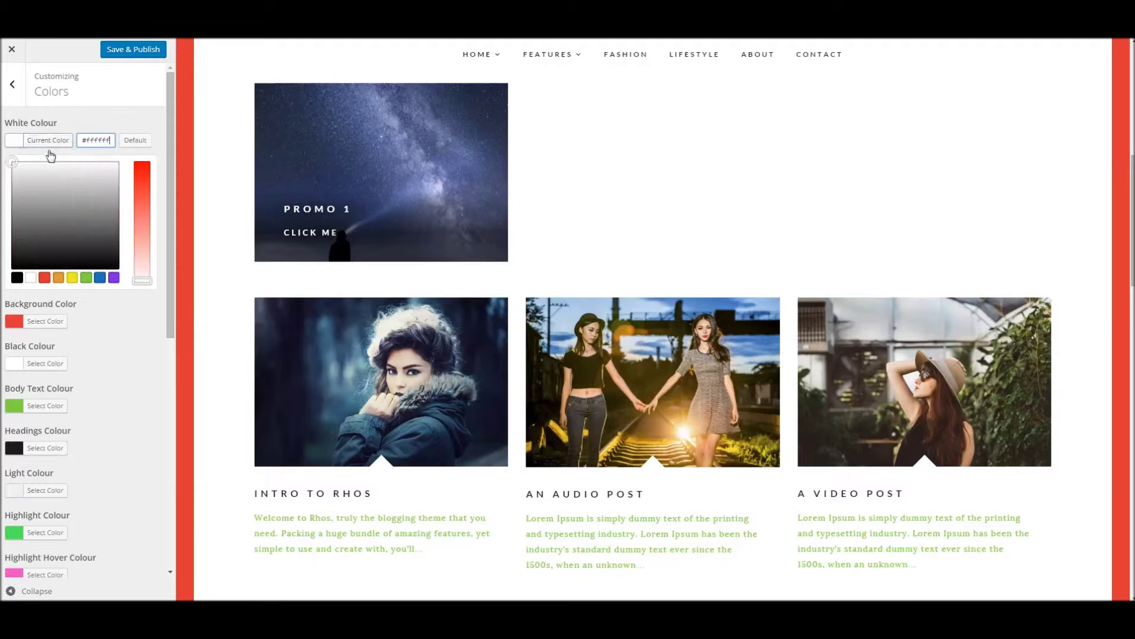
{"action": "left_click", "coordinate": [113, 277]}
{"action": "left_click", "coordinate": [60, 491]}
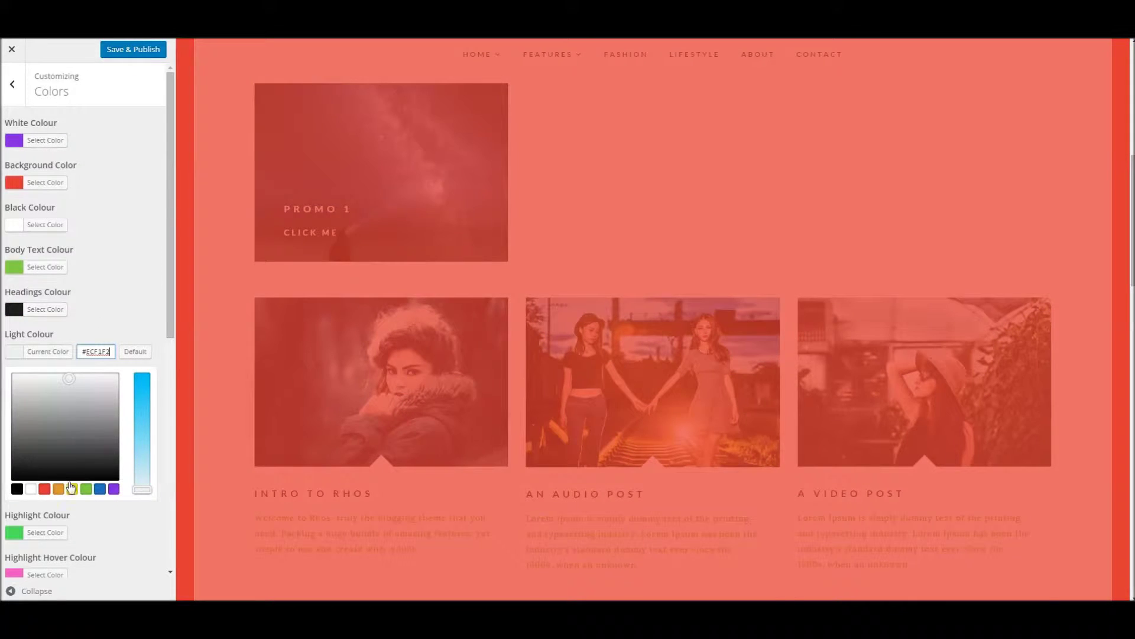
{"action": "left_click", "coordinate": [58, 488]}
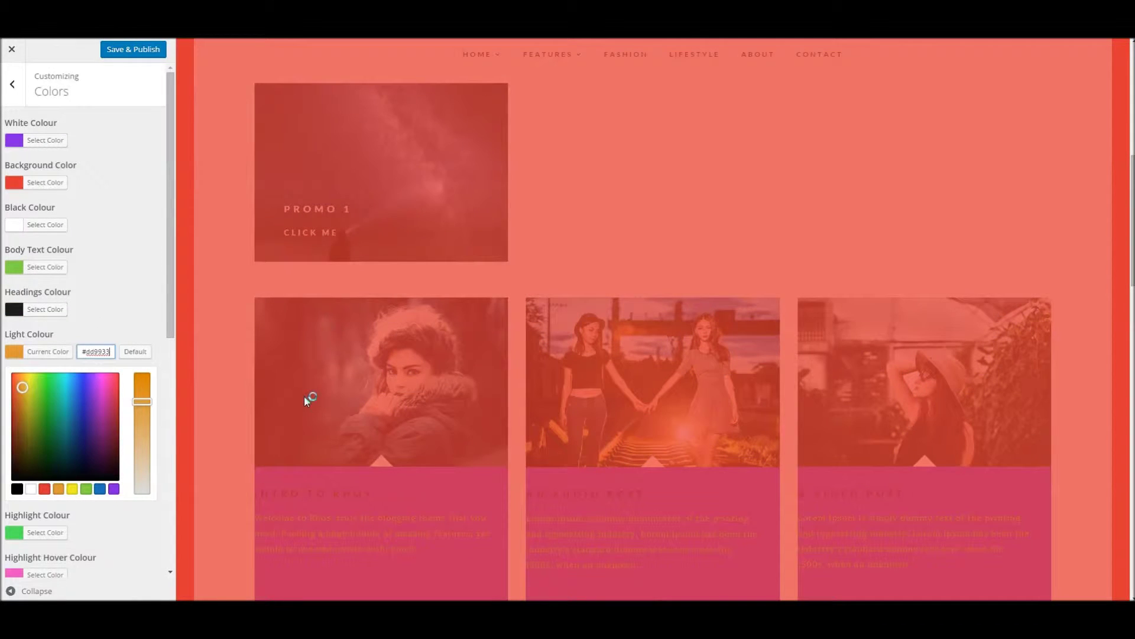
{"action": "scroll", "coordinate": [332, 369], "scroll_direction": "down", "scroll_amount": 6}
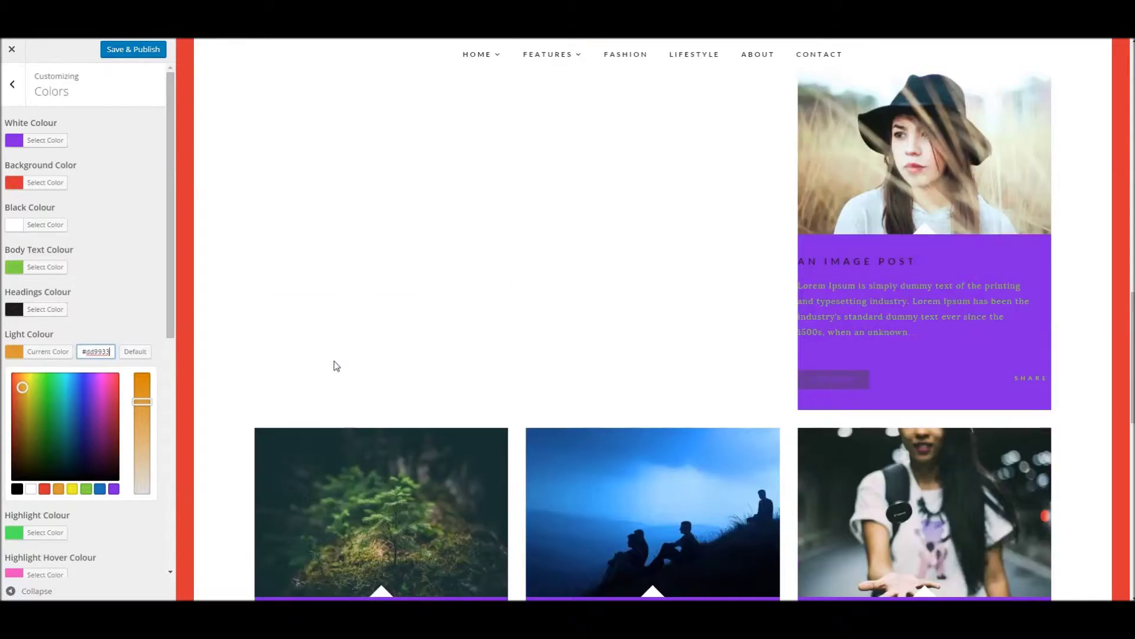
{"action": "scroll", "coordinate": [335, 366], "scroll_direction": "up", "scroll_amount": 10}
{"action": "scroll", "coordinate": [336, 367], "scroll_direction": "down", "scroll_amount": 5}
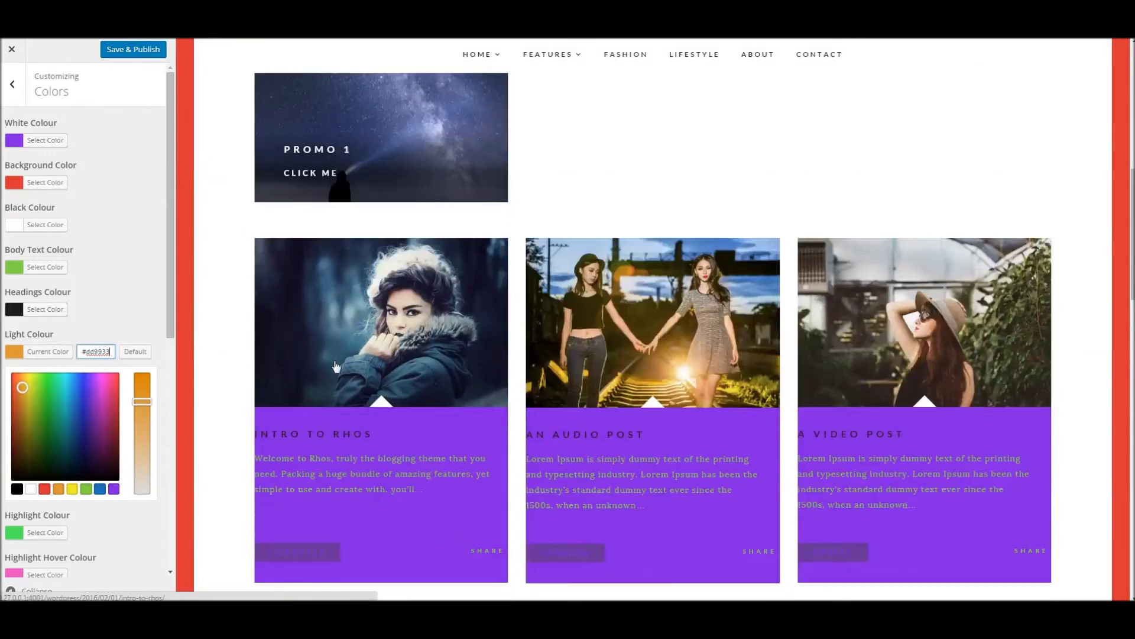
{"action": "scroll", "coordinate": [335, 361], "scroll_direction": "up", "scroll_amount": 10}
{"action": "scroll", "coordinate": [476, 267], "scroll_direction": "down", "scroll_amount": 6}
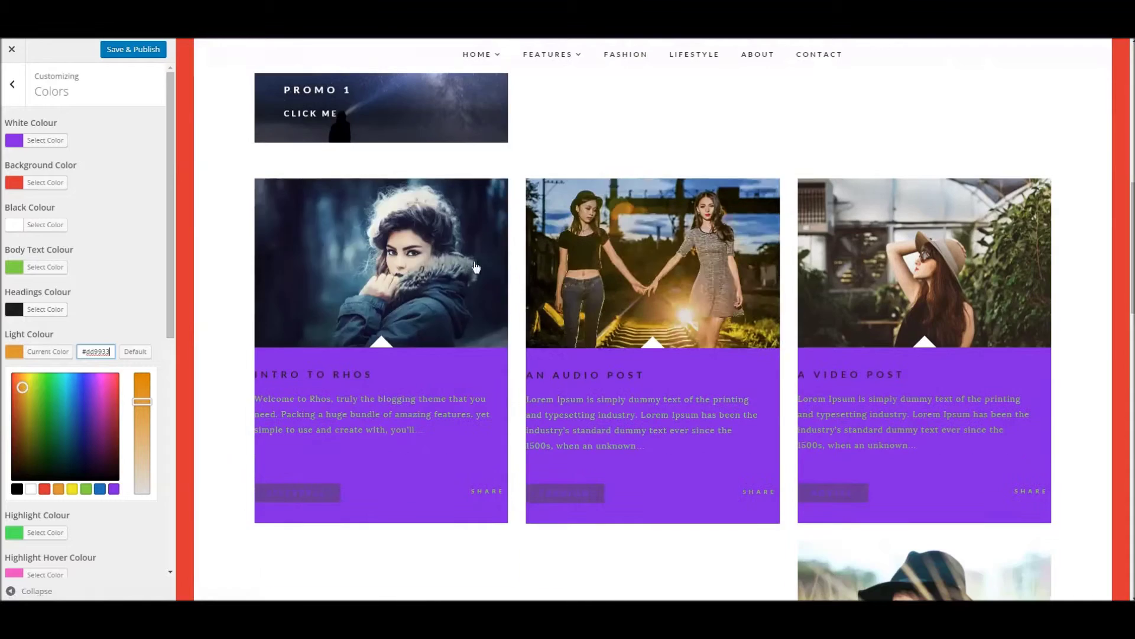
{"action": "scroll", "coordinate": [109, 291], "scroll_direction": "down", "scroll_amount": 7}
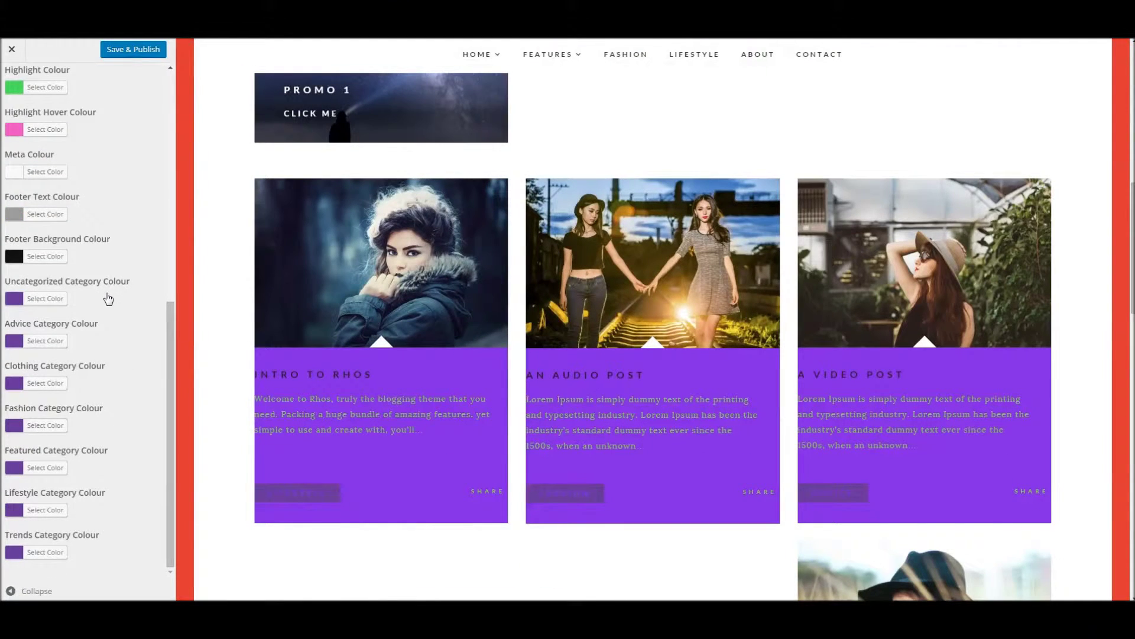
Step: Set the Lifestyle category colour to yellow after briefly trying red
{"action": "scroll", "coordinate": [101, 290], "scroll_direction": "up", "scroll_amount": 7}
{"action": "scroll", "coordinate": [96, 284], "scroll_direction": "down", "scroll_amount": 7}
{"action": "scroll", "coordinate": [126, 269], "scroll_direction": "up", "scroll_amount": 7}
{"action": "scroll", "coordinate": [112, 271], "scroll_direction": "down", "scroll_amount": 7}
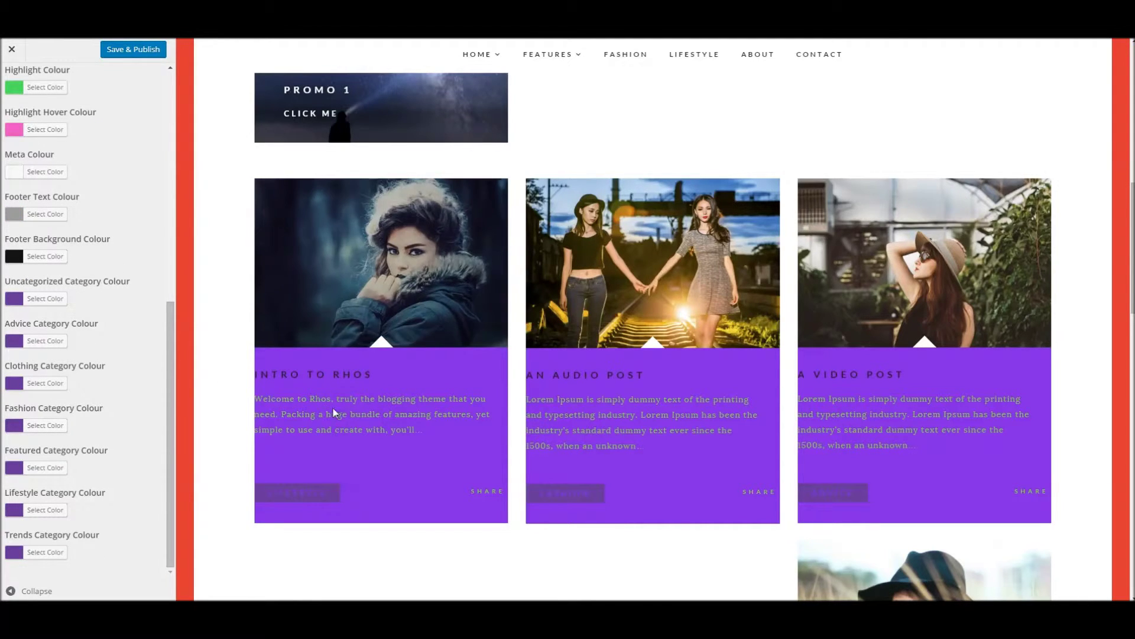
{"action": "scroll", "coordinate": [520, 450], "scroll_direction": "down", "scroll_amount": 3}
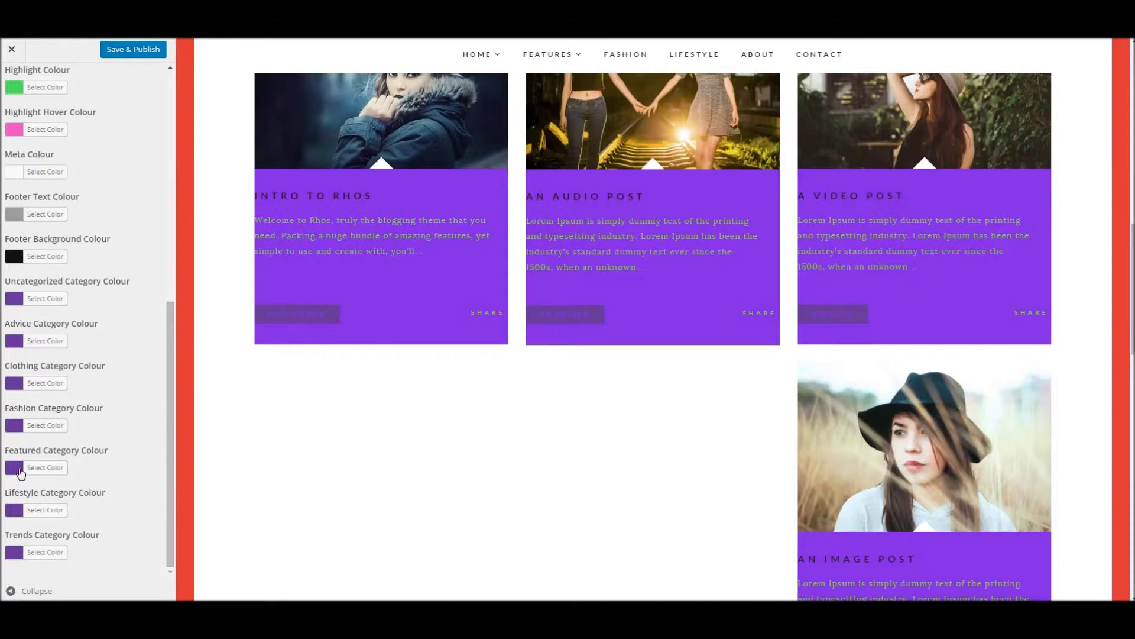
{"action": "left_click", "coordinate": [43, 510]}
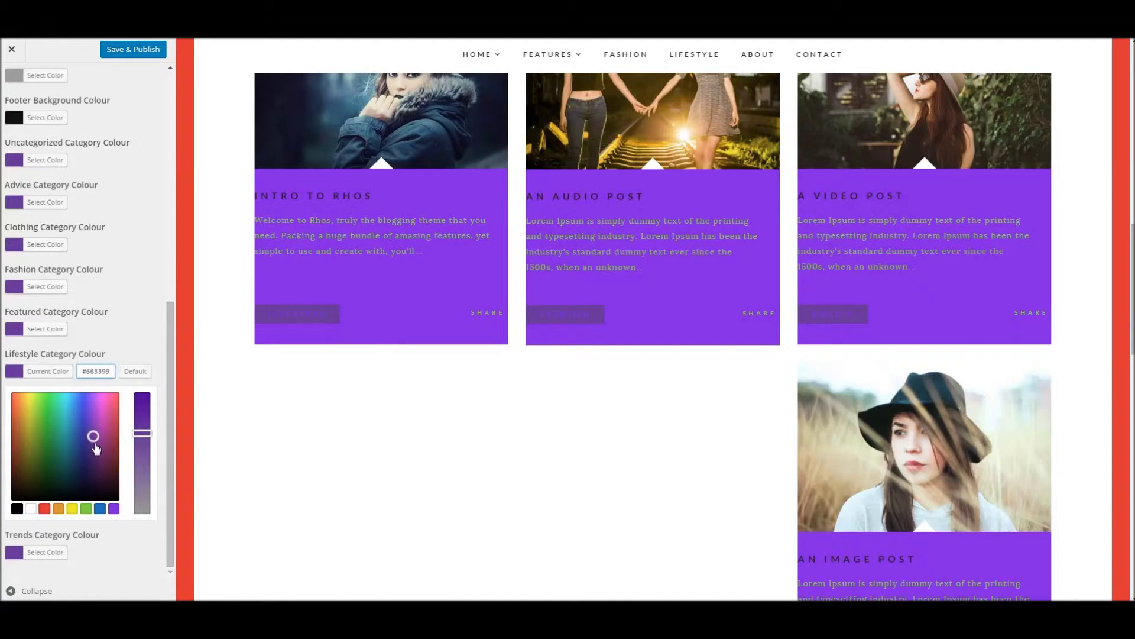
{"action": "left_click", "coordinate": [126, 372]}
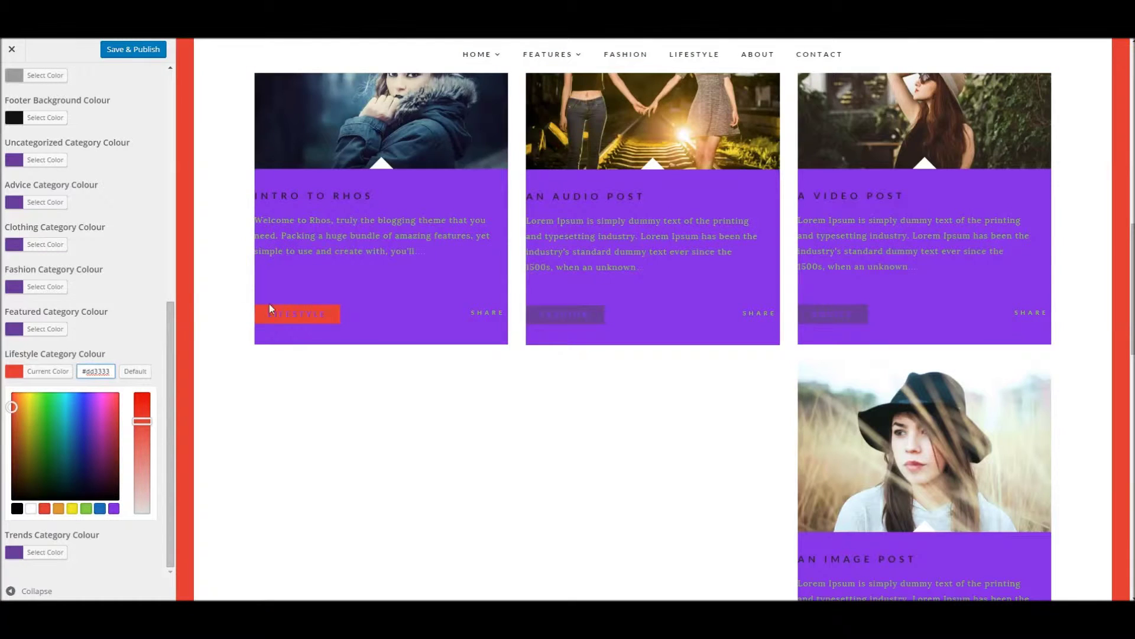
{"action": "left_click", "coordinate": [71, 508]}
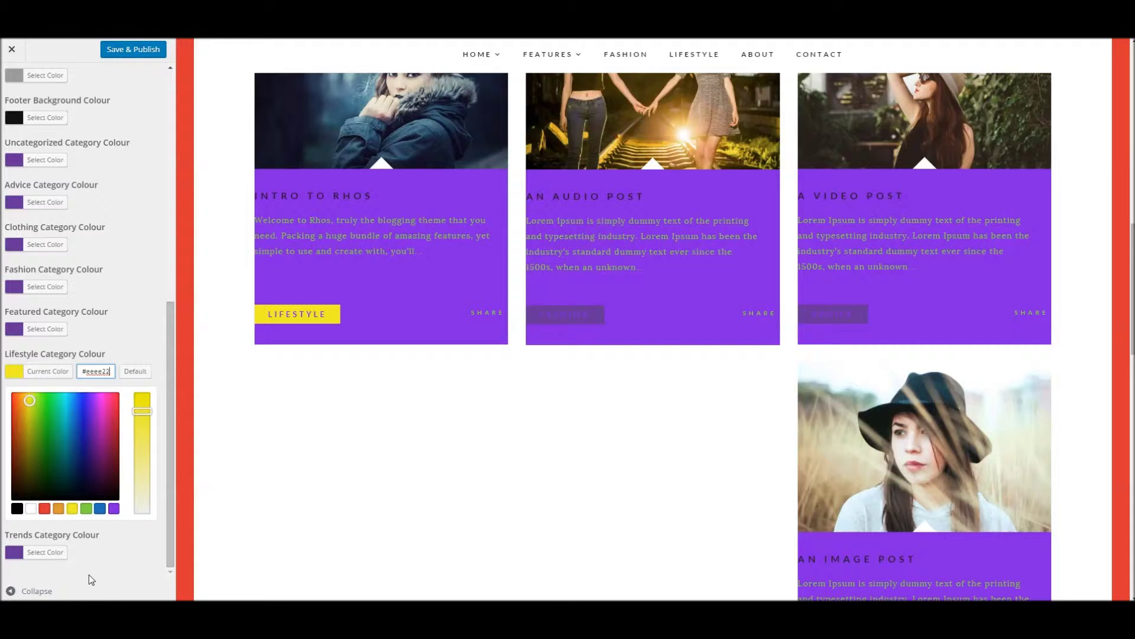
Step: Reset the White Colour setting back to white
{"action": "scroll", "coordinate": [86, 308], "scroll_direction": "up", "scroll_amount": 8}
{"action": "scroll", "coordinate": [92, 269], "scroll_direction": "down", "scroll_amount": 4}
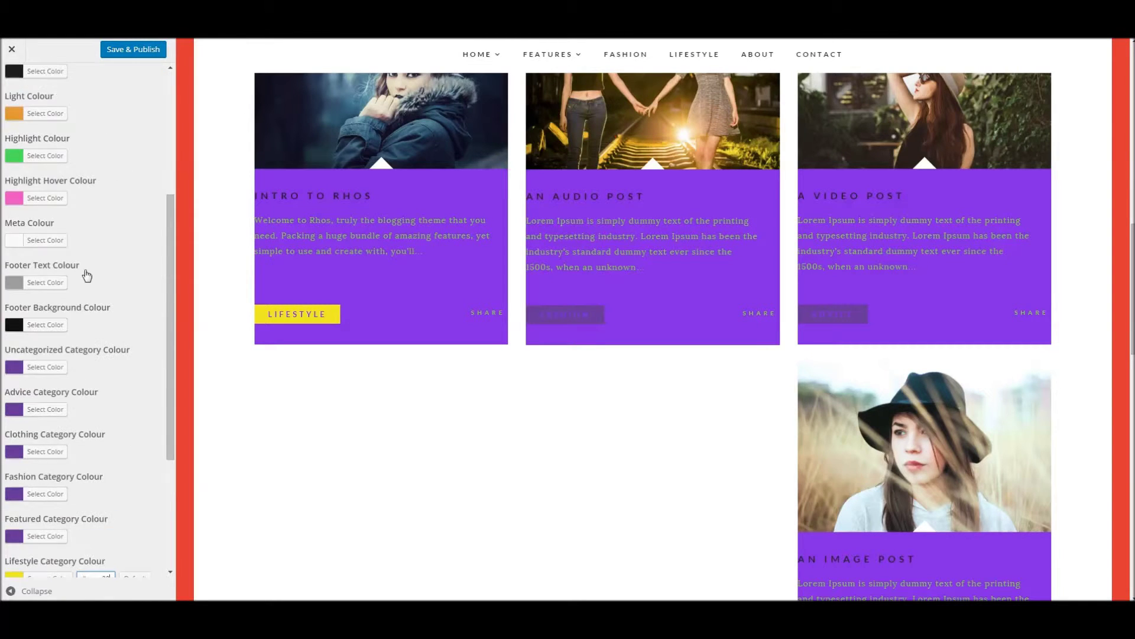
{"action": "scroll", "coordinate": [66, 349], "scroll_direction": "up", "scroll_amount": 6}
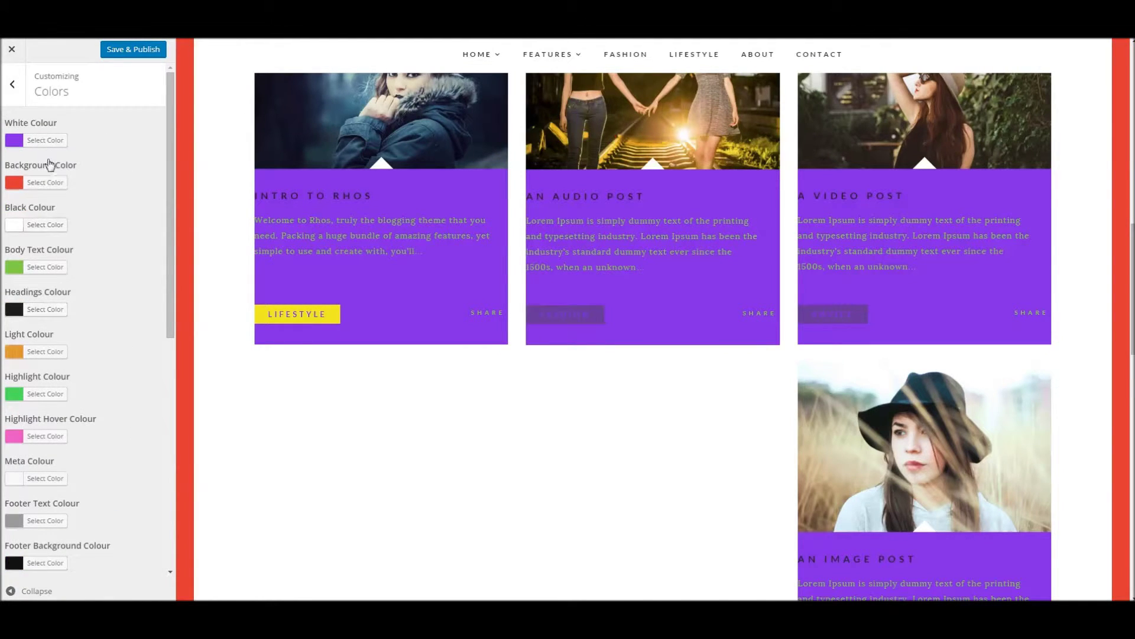
{"action": "left_click", "coordinate": [47, 141]}
{"action": "left_click", "coordinate": [31, 277]}
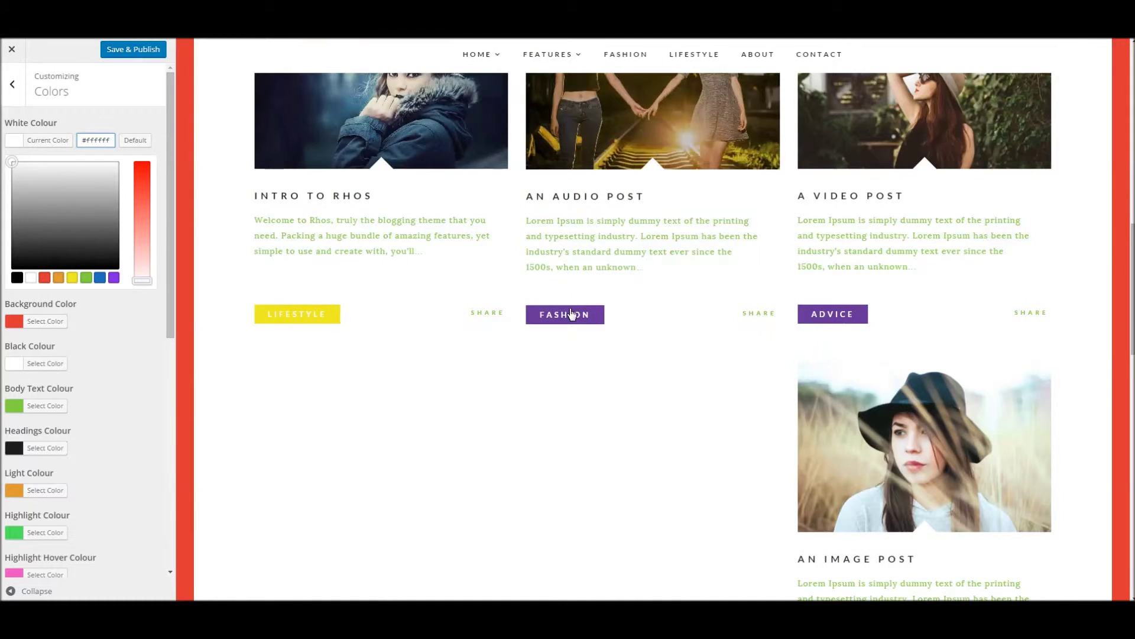
Step: Set the Clothing category colour to yellow (#eeee22)
{"action": "scroll", "coordinate": [859, 319], "scroll_direction": "down", "scroll_amount": 2}
{"action": "scroll", "coordinate": [859, 319], "scroll_direction": "down", "scroll_amount": 2}
{"action": "scroll", "coordinate": [109, 459], "scroll_direction": "down", "scroll_amount": 6}
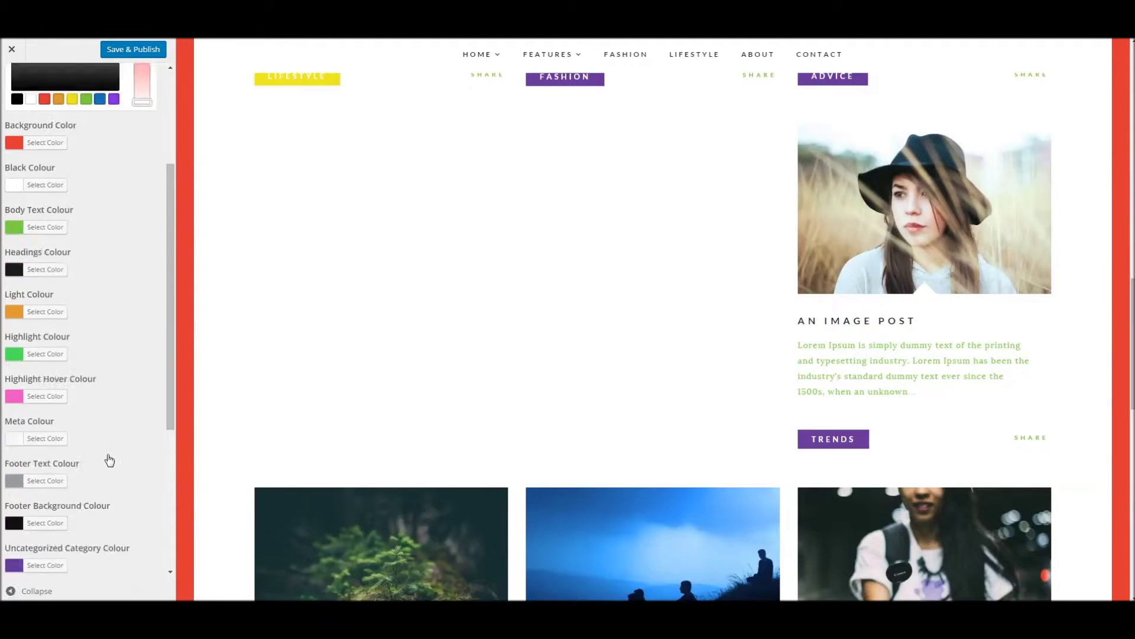
{"action": "scroll", "coordinate": [484, 456], "scroll_direction": "down", "scroll_amount": 7}
{"action": "scroll", "coordinate": [109, 436], "scroll_direction": "down", "scroll_amount": 3}
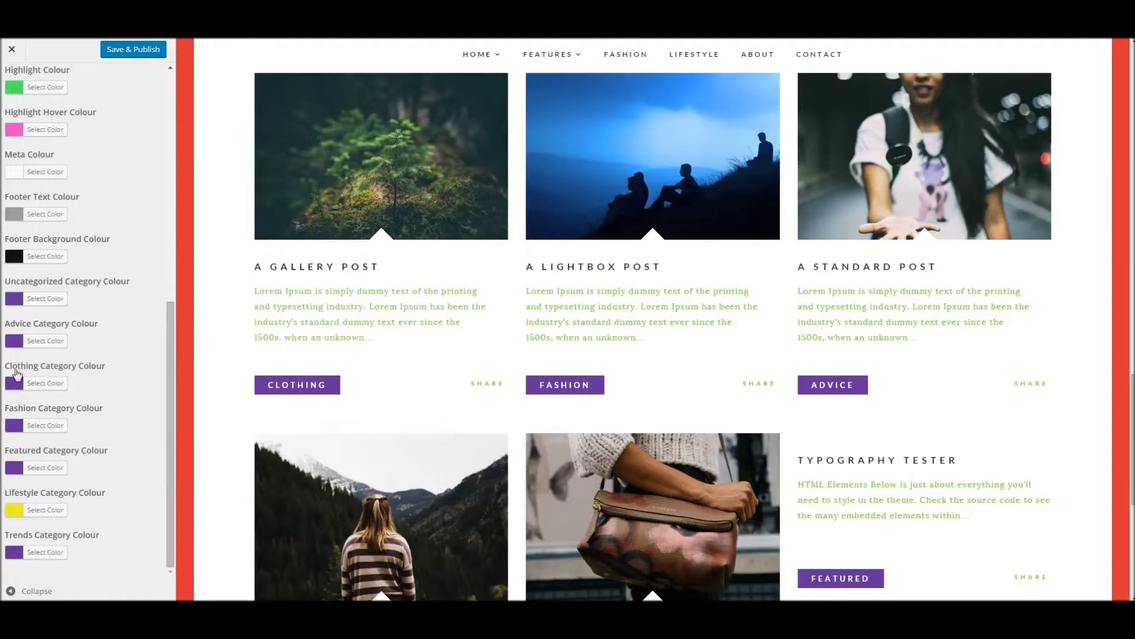
{"action": "left_click", "coordinate": [44, 382]}
{"action": "left_click", "coordinate": [72, 382]}
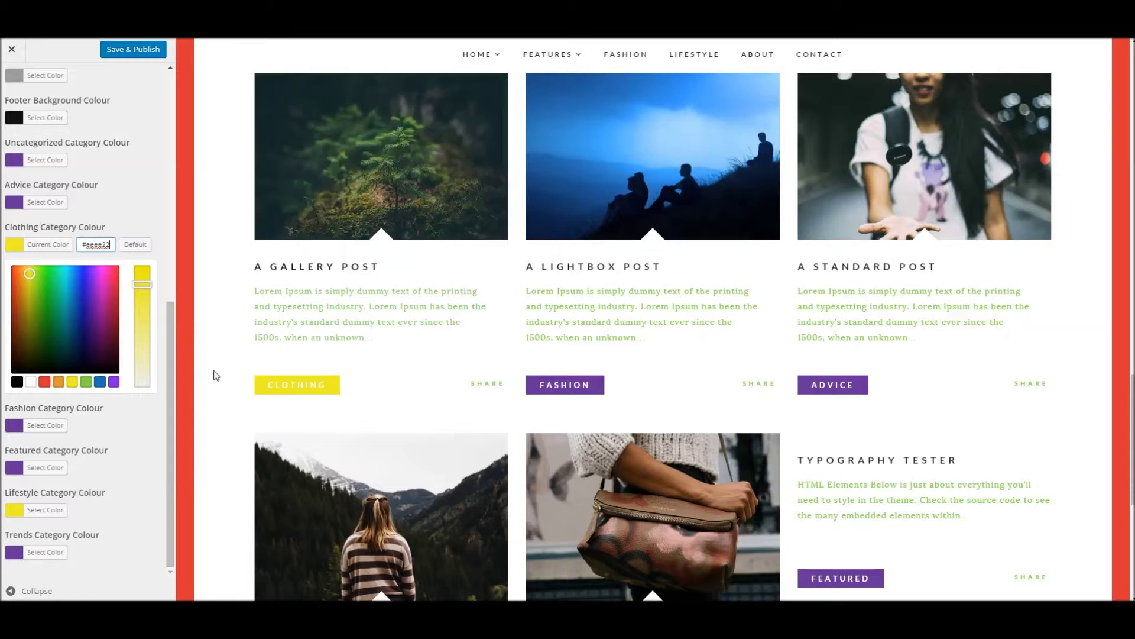
Step: Cancel leaving the customizer and return from Colors to the section list
{"action": "scroll", "coordinate": [455, 384], "scroll_direction": "down", "scroll_amount": 5}
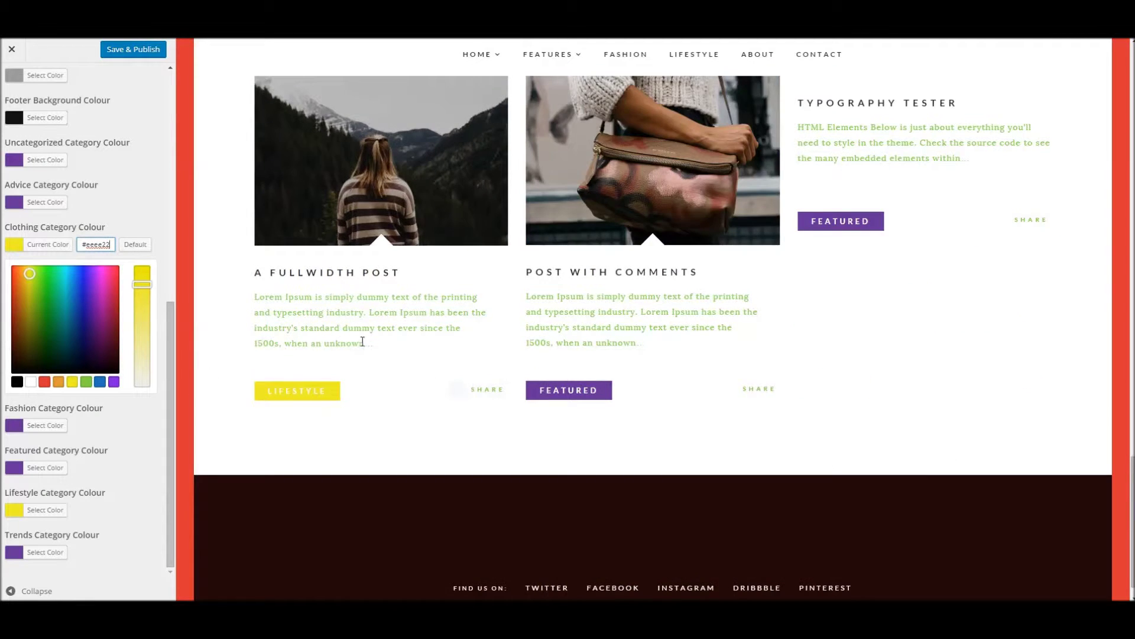
{"action": "scroll", "coordinate": [362, 342], "scroll_direction": "up", "scroll_amount": 2}
{"action": "left_click", "coordinate": [12, 49]}
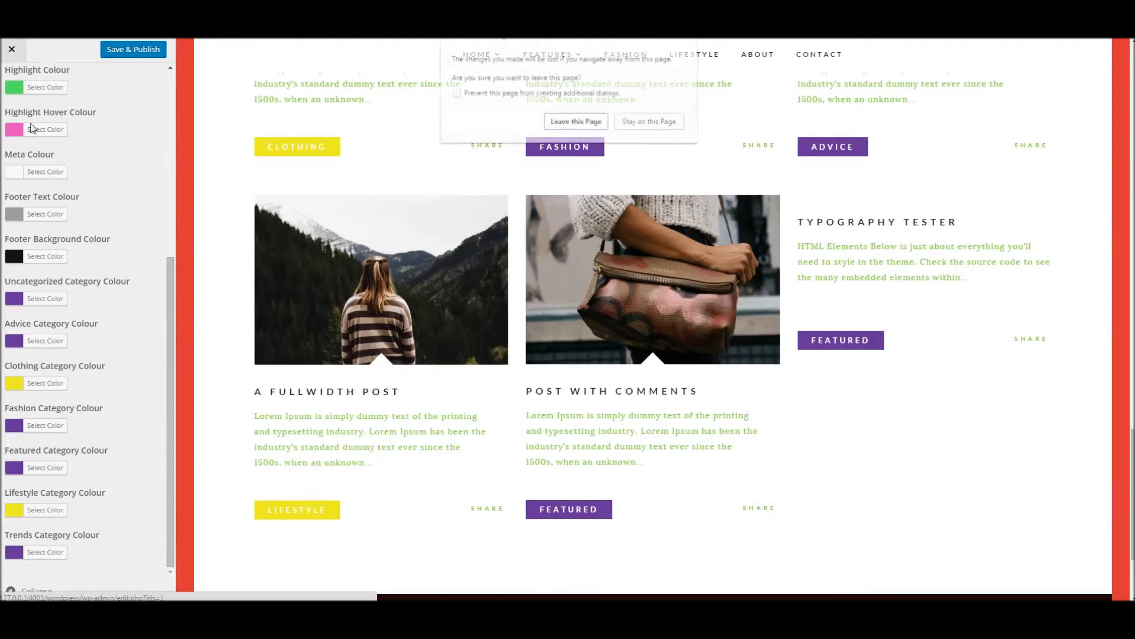
{"action": "left_click", "coordinate": [642, 122]}
{"action": "scroll", "coordinate": [89, 118], "scroll_direction": "up", "scroll_amount": 6}
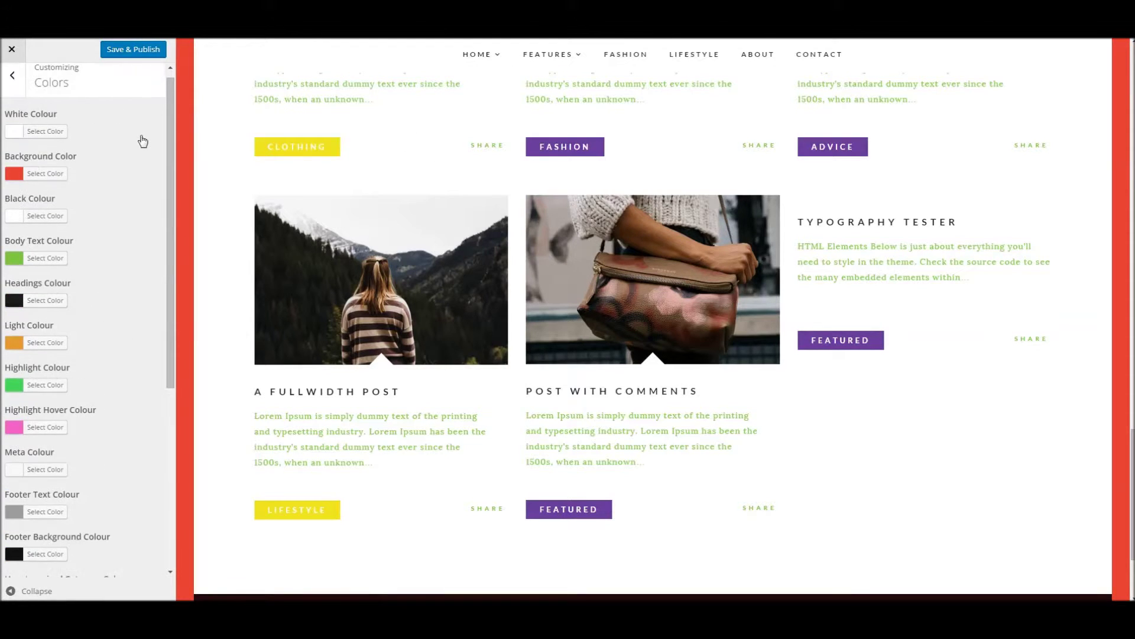
{"action": "left_click", "coordinate": [12, 84]}
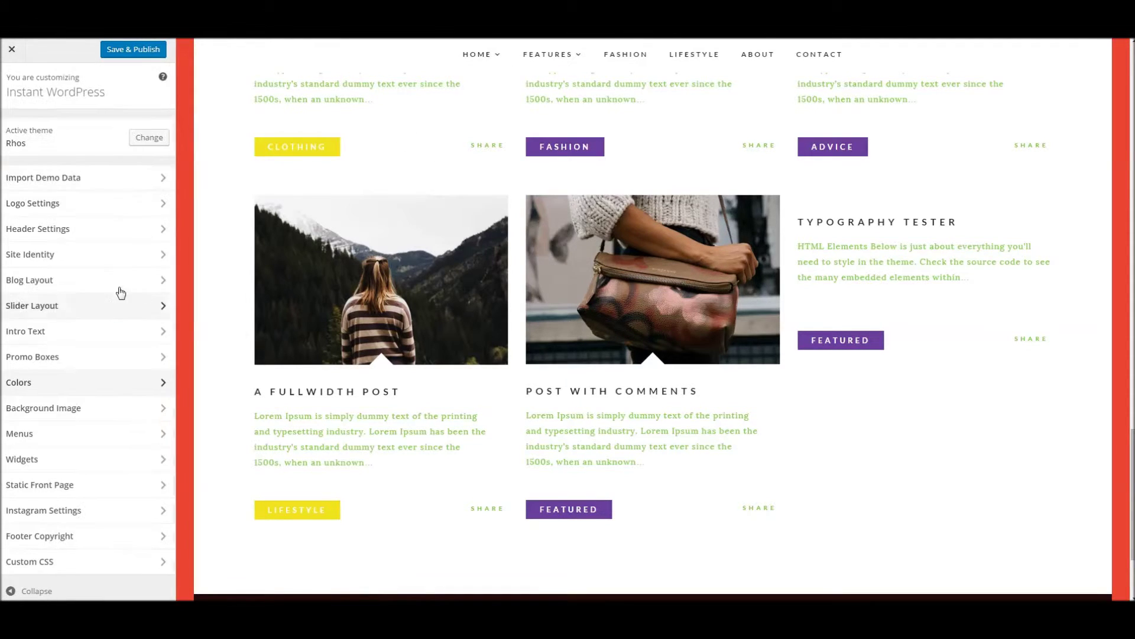
Step: Choose the green foliage photo pexels-photo-1.jpg as the site's background image
{"action": "left_click", "coordinate": [103, 408]}
{"action": "scroll", "coordinate": [340, 314], "scroll_direction": "up", "scroll_amount": 10}
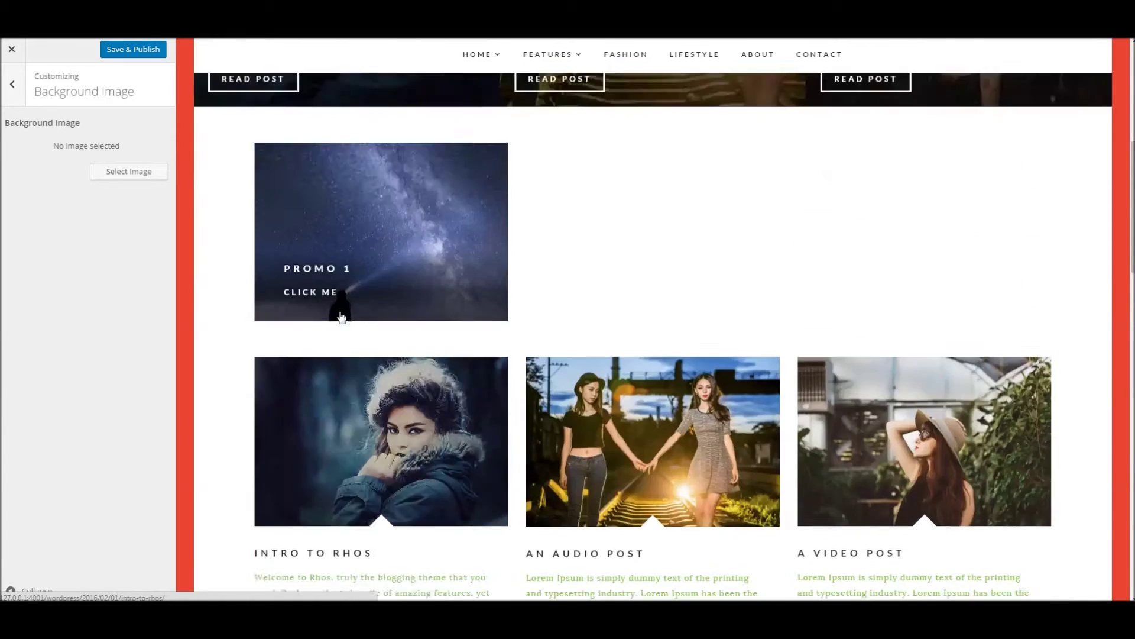
{"action": "scroll", "coordinate": [341, 317], "scroll_direction": "up", "scroll_amount": 7}
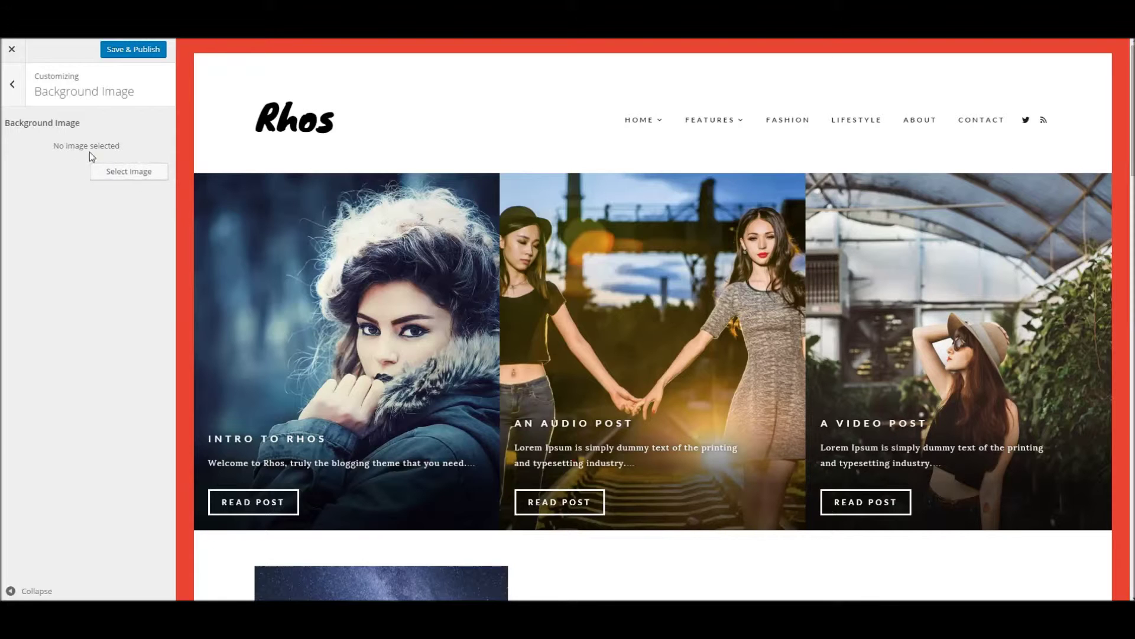
{"action": "left_click", "coordinate": [105, 173]}
{"action": "left_click", "coordinate": [272, 194]}
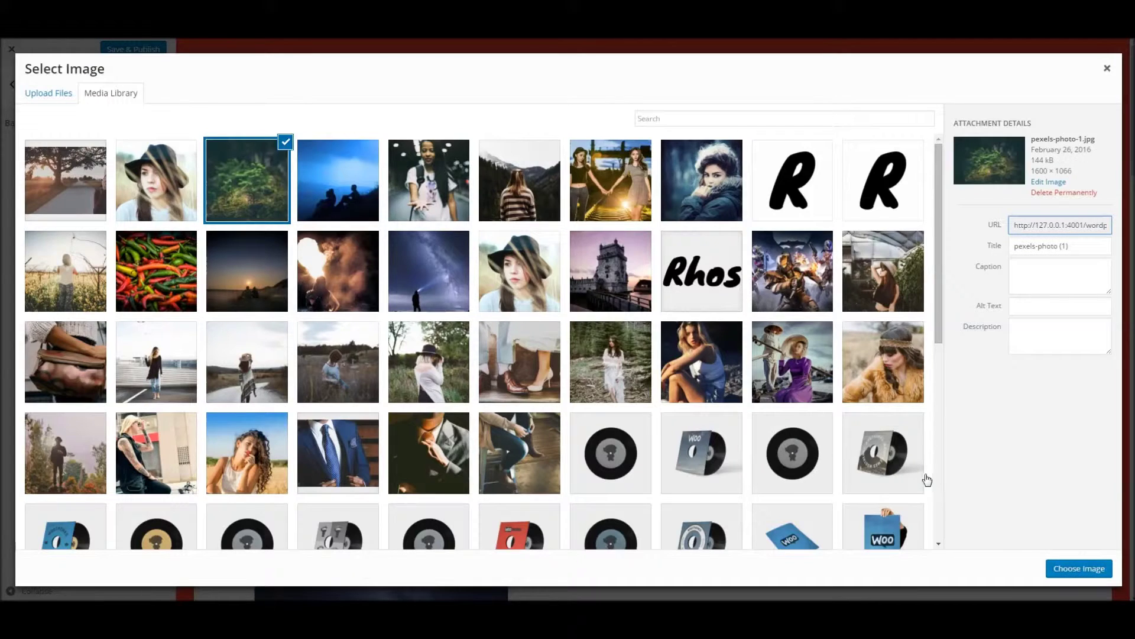
{"action": "left_click", "coordinate": [1059, 568]}
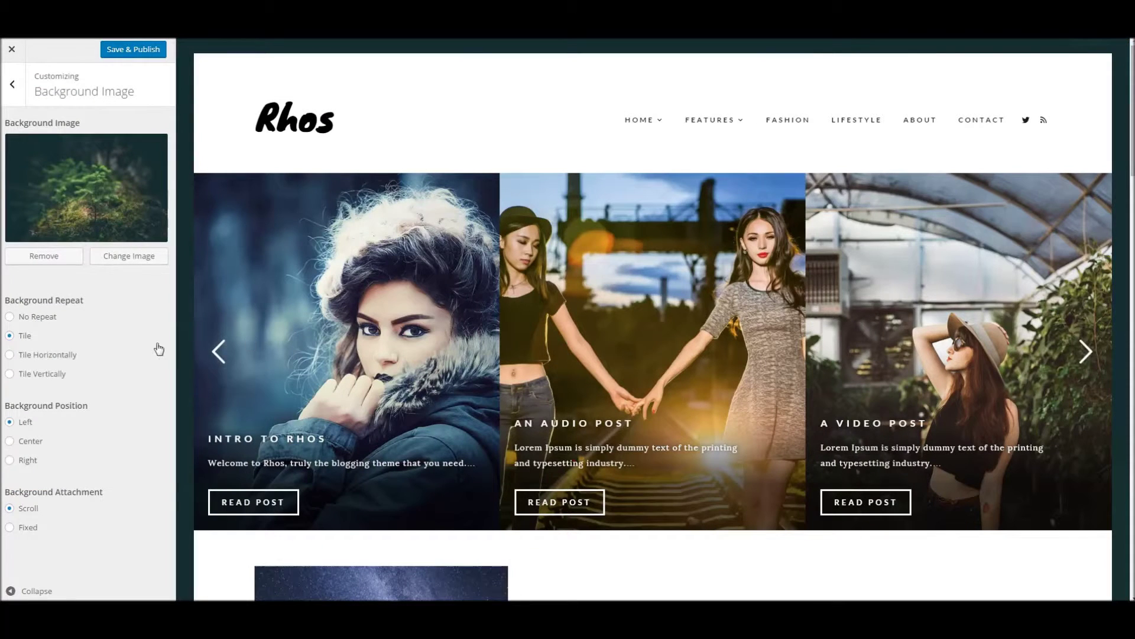
Step: Set Background Attachment to Fixed and Save & Publish the customizer changes
{"action": "scroll", "coordinate": [424, 266], "scroll_direction": "down", "scroll_amount": 15}
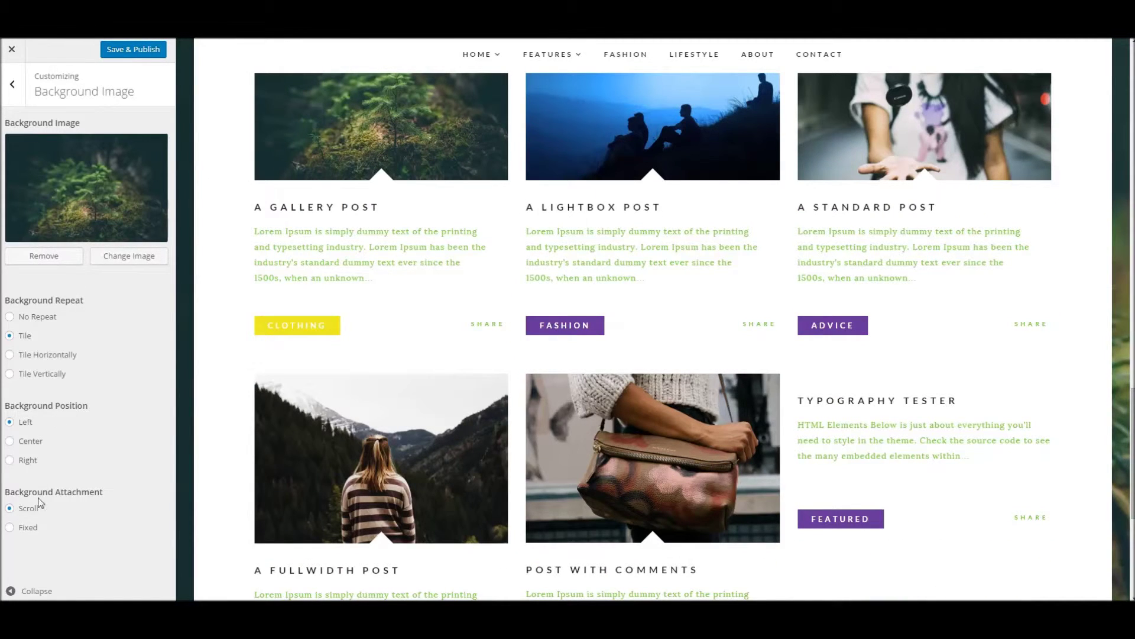
{"action": "left_click", "coordinate": [10, 527]}
{"action": "scroll", "coordinate": [183, 196], "scroll_direction": "up", "scroll_amount": 8}
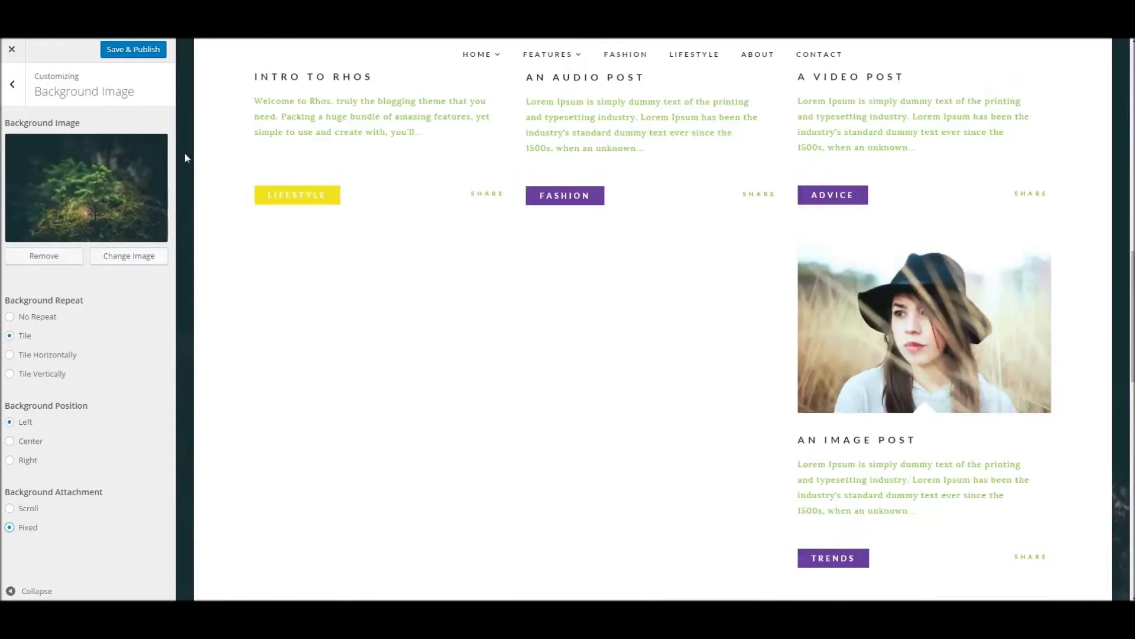
{"action": "left_click", "coordinate": [152, 47]}
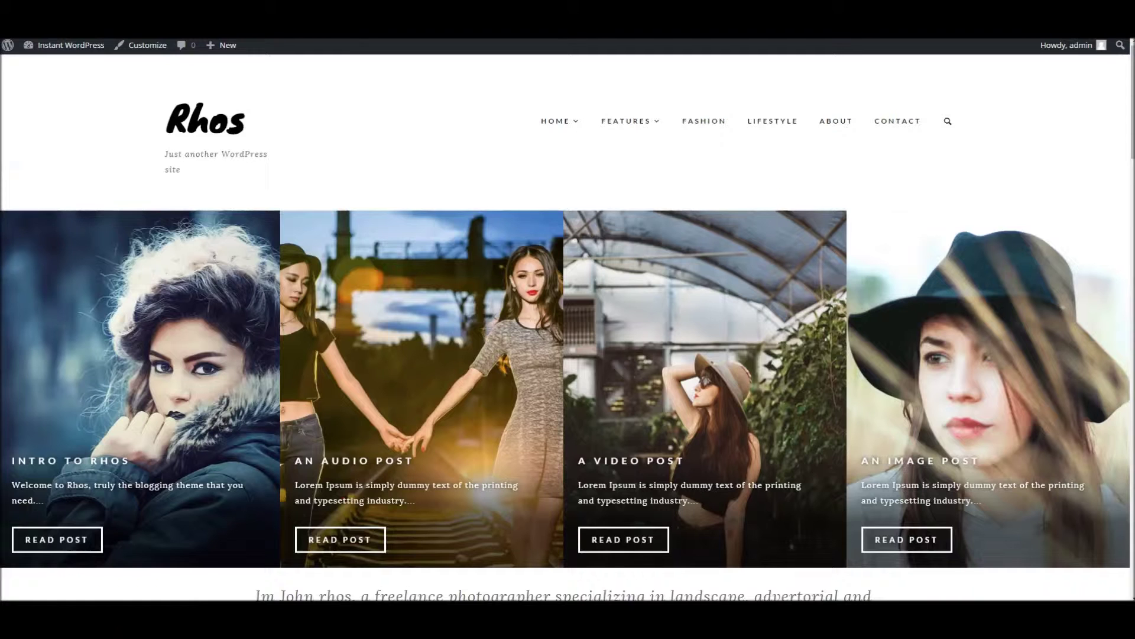
Step: Reload the live site tab and scroll through it to review the dark foliage background
{"action": "right_click", "coordinate": [200, 39]}
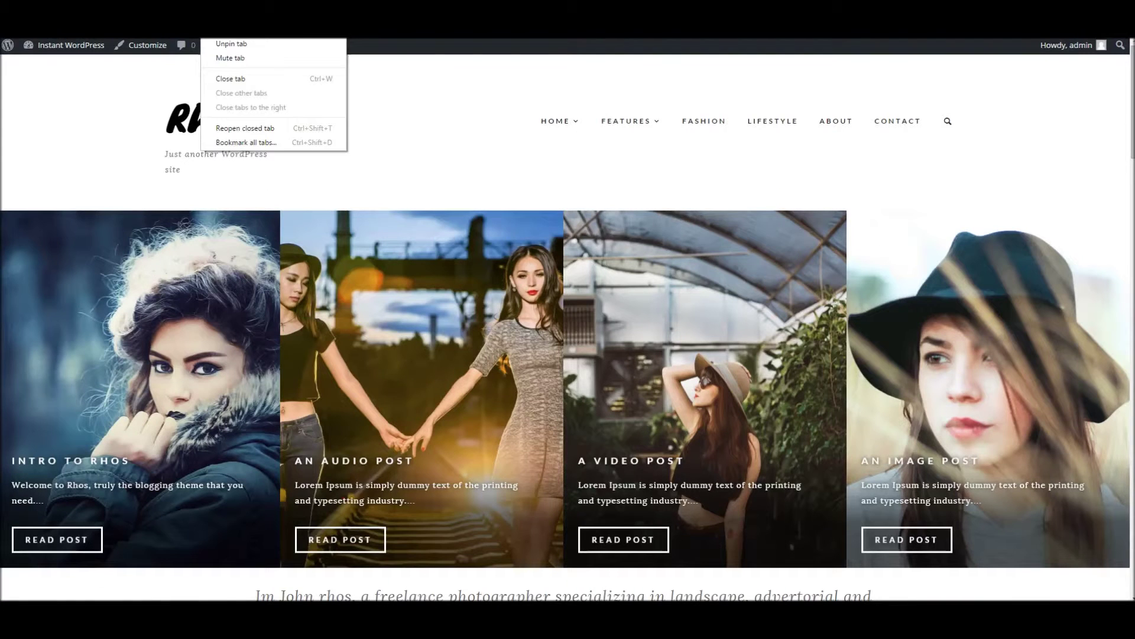
{"action": "left_click", "coordinate": [291, 71]}
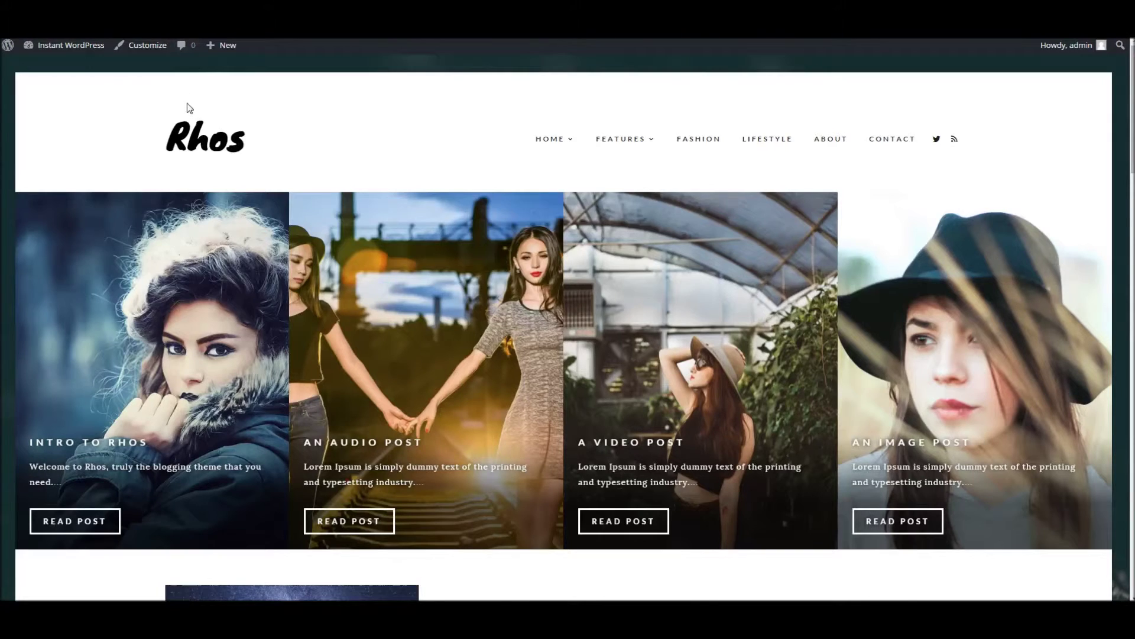
{"action": "scroll", "coordinate": [187, 103], "scroll_direction": "down", "scroll_amount": 4}
{"action": "scroll", "coordinate": [280, 73], "scroll_direction": "up", "scroll_amount": 1}
{"action": "scroll", "coordinate": [279, 73], "scroll_direction": "up", "scroll_amount": 3}
{"action": "scroll", "coordinate": [279, 74], "scroll_direction": "down", "scroll_amount": 12}
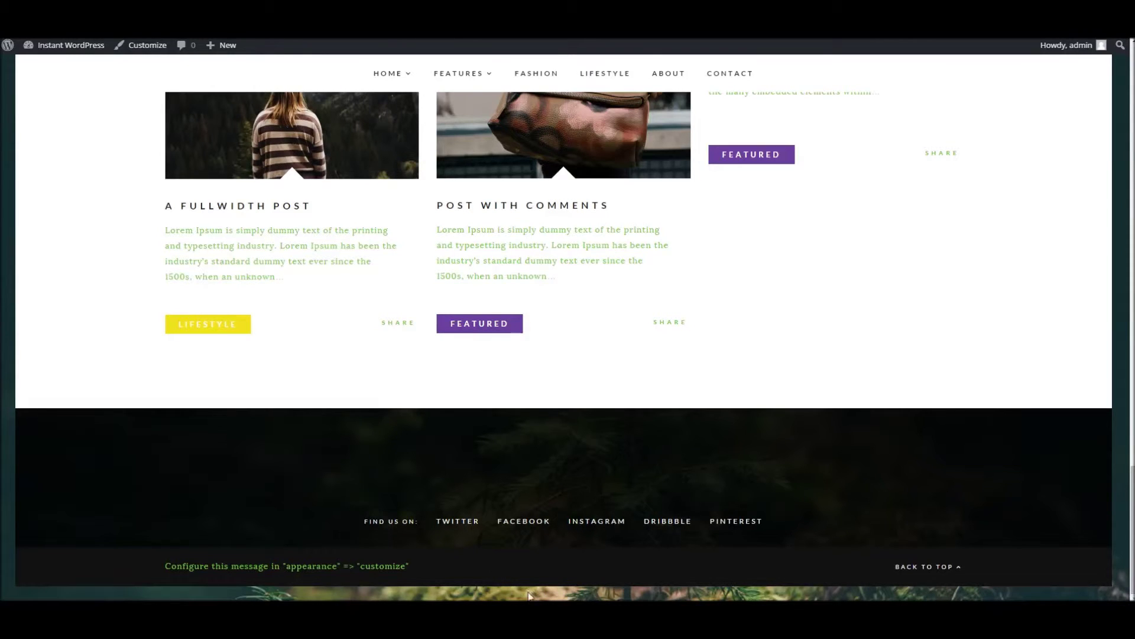
{"action": "scroll", "coordinate": [201, 446], "scroll_direction": "up", "scroll_amount": 8}
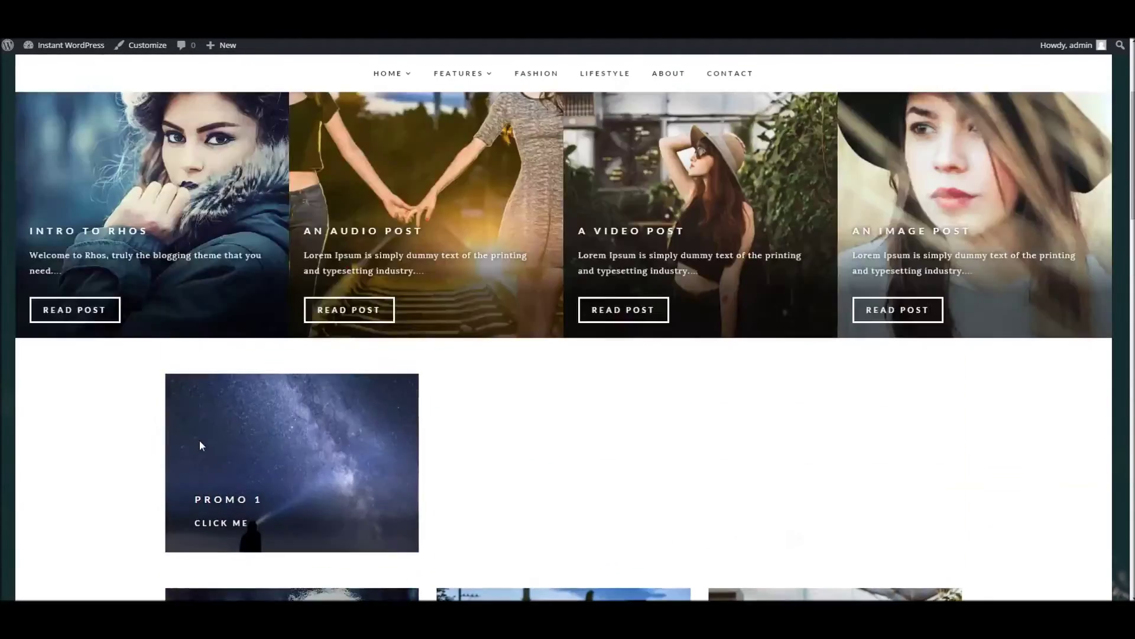
{"action": "scroll", "coordinate": [200, 440], "scroll_direction": "up", "scroll_amount": 3}
{"action": "scroll", "coordinate": [200, 440], "scroll_direction": "down", "scroll_amount": 12}
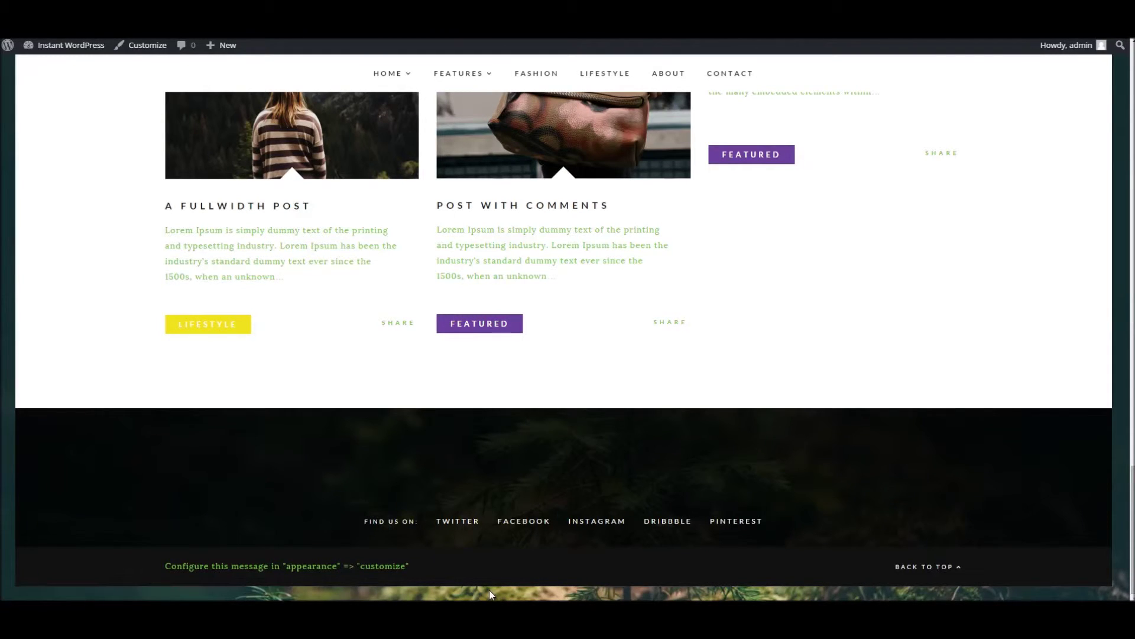
{"action": "scroll", "coordinate": [573, 530], "scroll_direction": "up", "scroll_amount": 20}
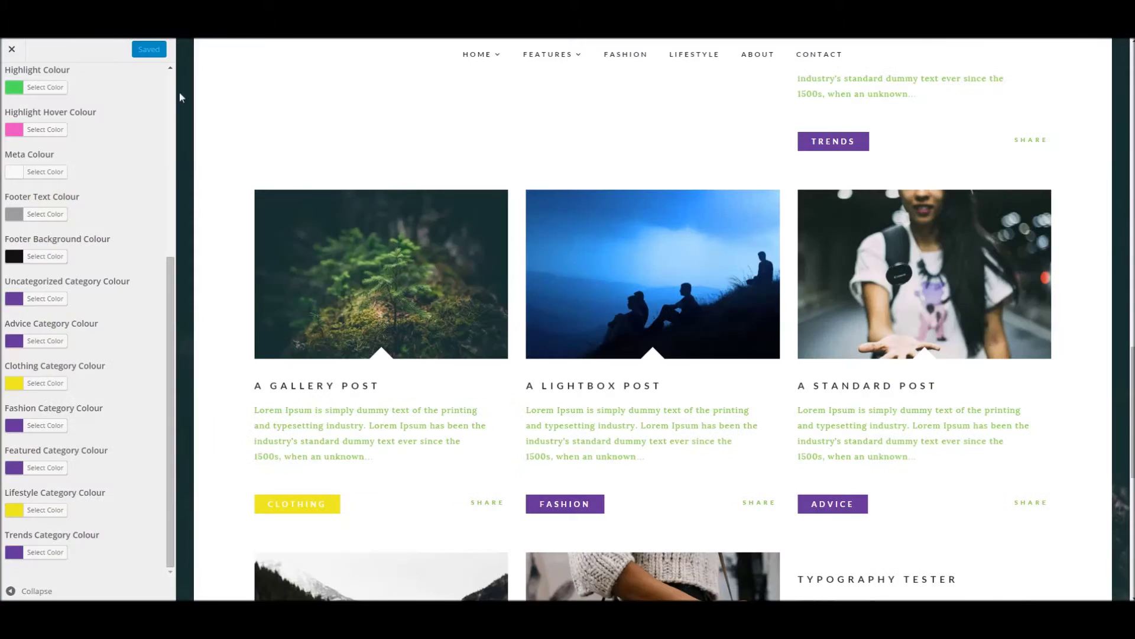
{"action": "scroll", "coordinate": [96, 132], "scroll_direction": "up", "scroll_amount": 5}
Step: Remove the foliage background image and return to the section list
{"action": "left_click", "coordinate": [15, 89]}
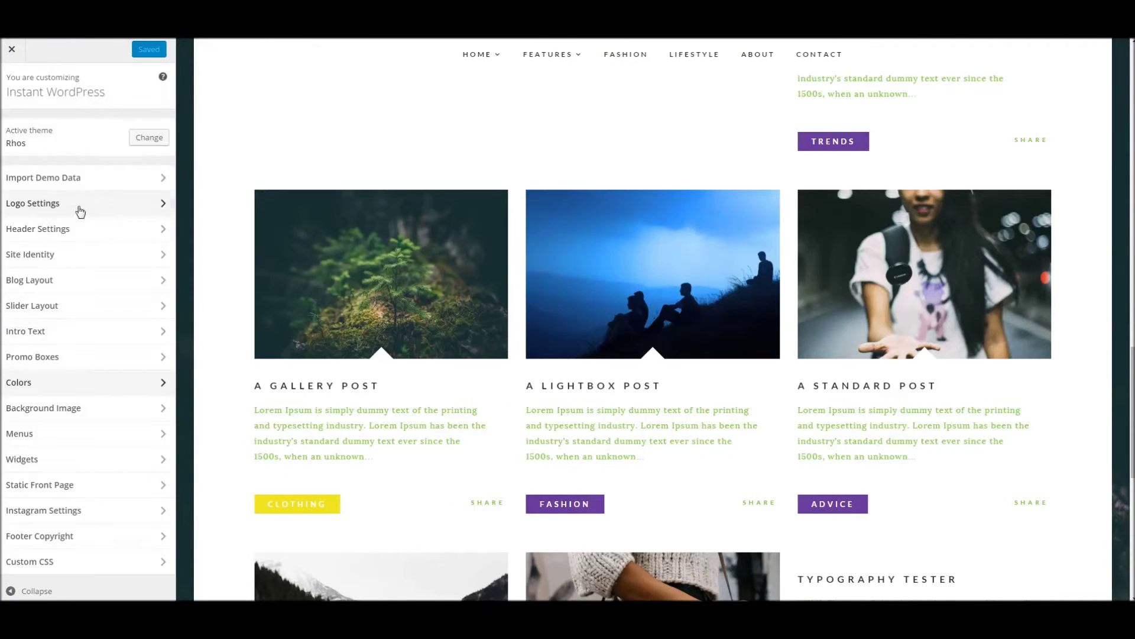
{"action": "left_click", "coordinate": [65, 409]}
{"action": "left_click", "coordinate": [55, 255]}
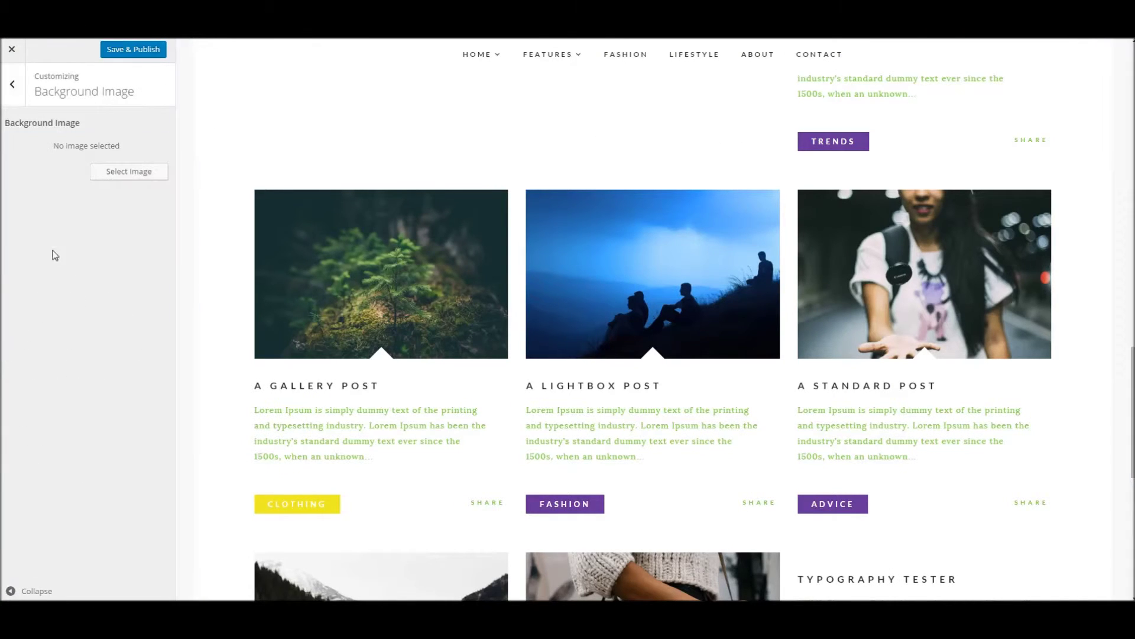
{"action": "scroll", "coordinate": [505, 213], "scroll_direction": "down", "scroll_amount": 8}
{"action": "left_click", "coordinate": [12, 85]}
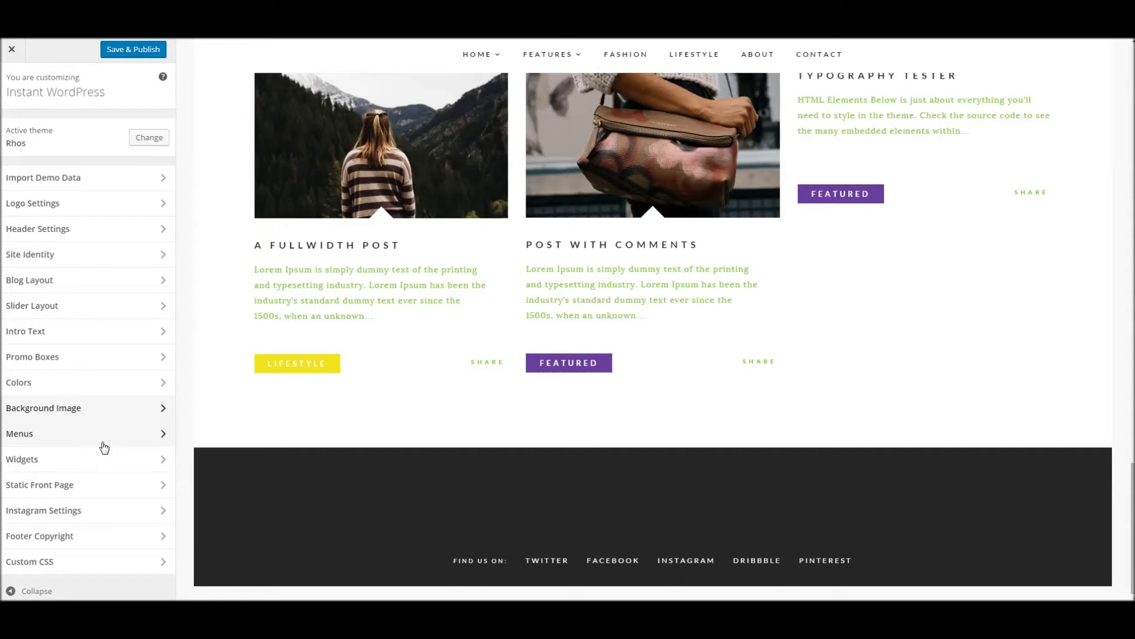
Step: Briefly look into Menus, Widgets and Static Front Page, ending in Instagram Settings
{"action": "left_click", "coordinate": [103, 445]}
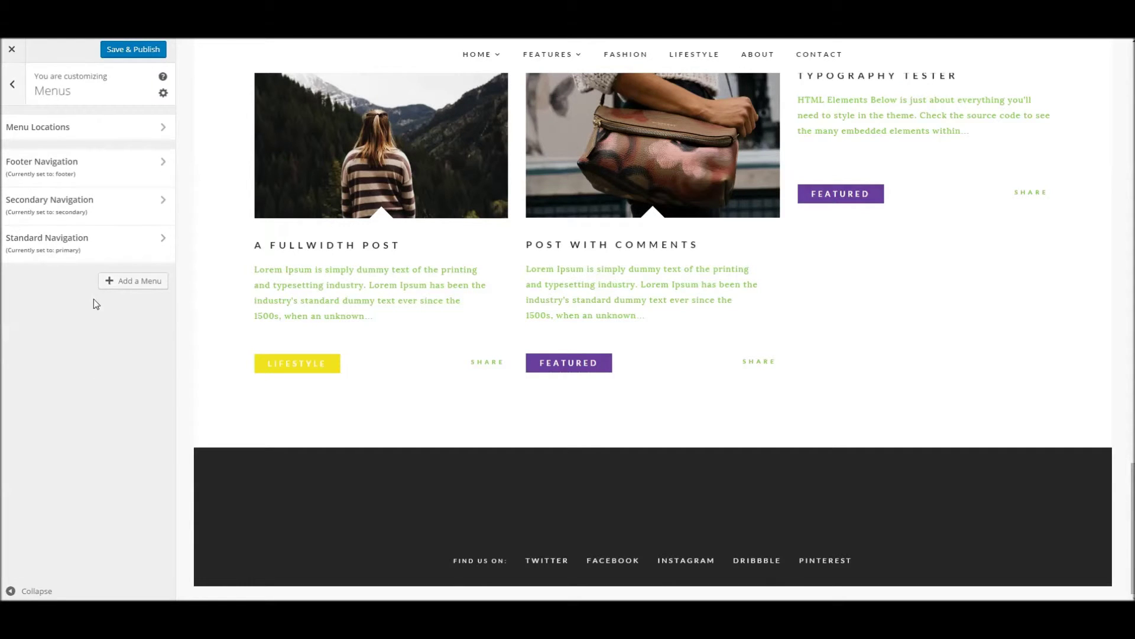
{"action": "left_click", "coordinate": [21, 87]}
{"action": "left_click", "coordinate": [79, 464]}
{"action": "left_click", "coordinate": [13, 85]}
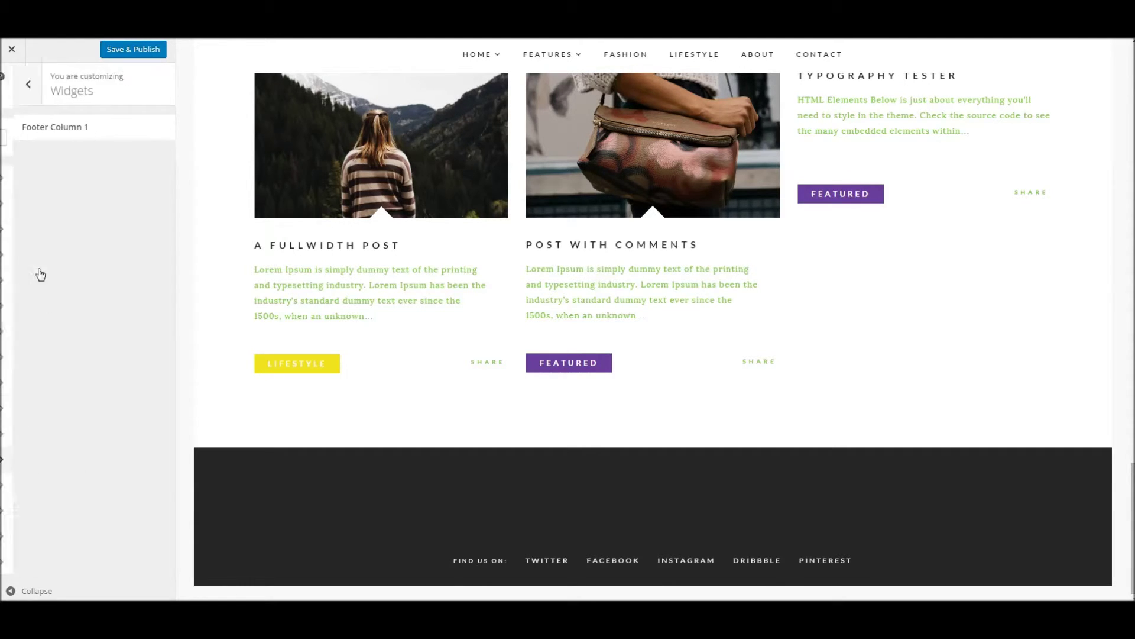
{"action": "left_click", "coordinate": [69, 488]}
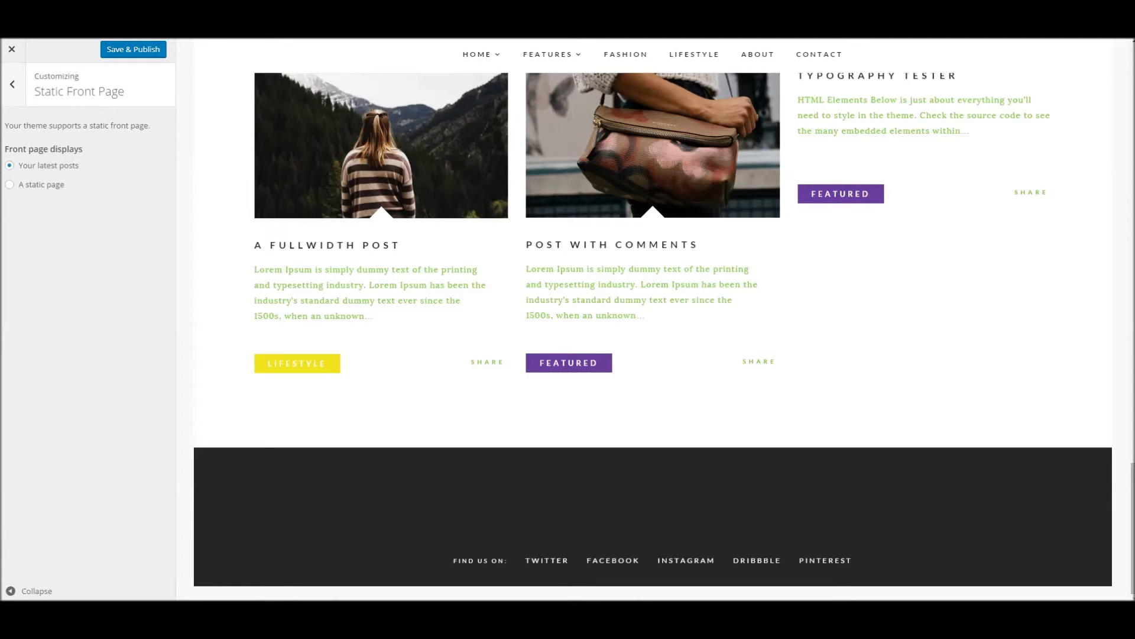
{"action": "left_click", "coordinate": [19, 94]}
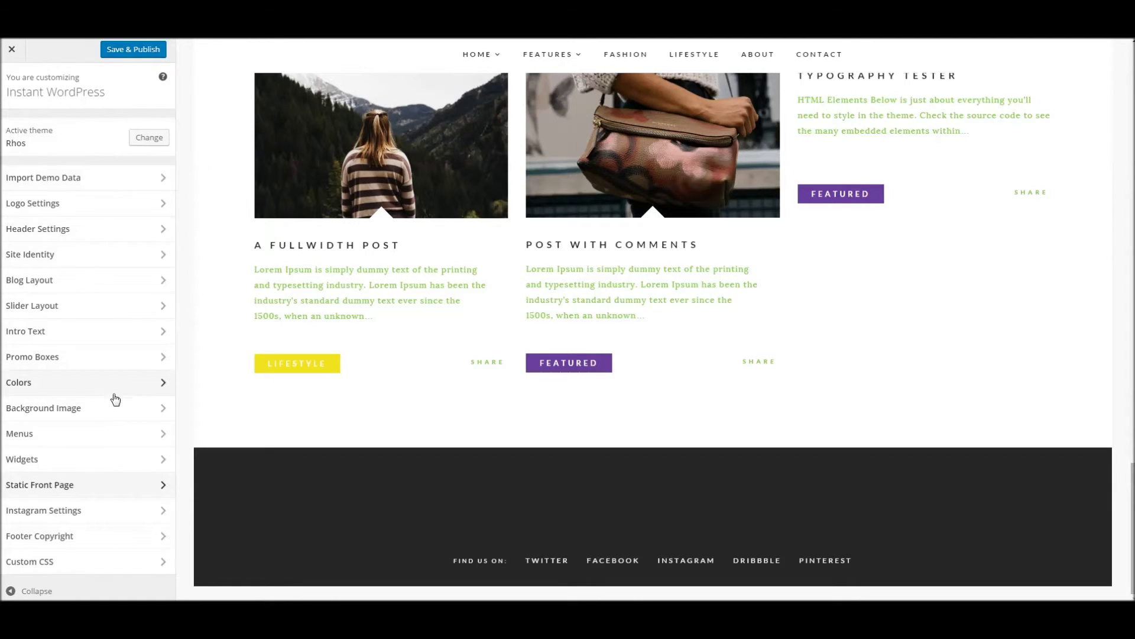
{"action": "left_click", "coordinate": [93, 515]}
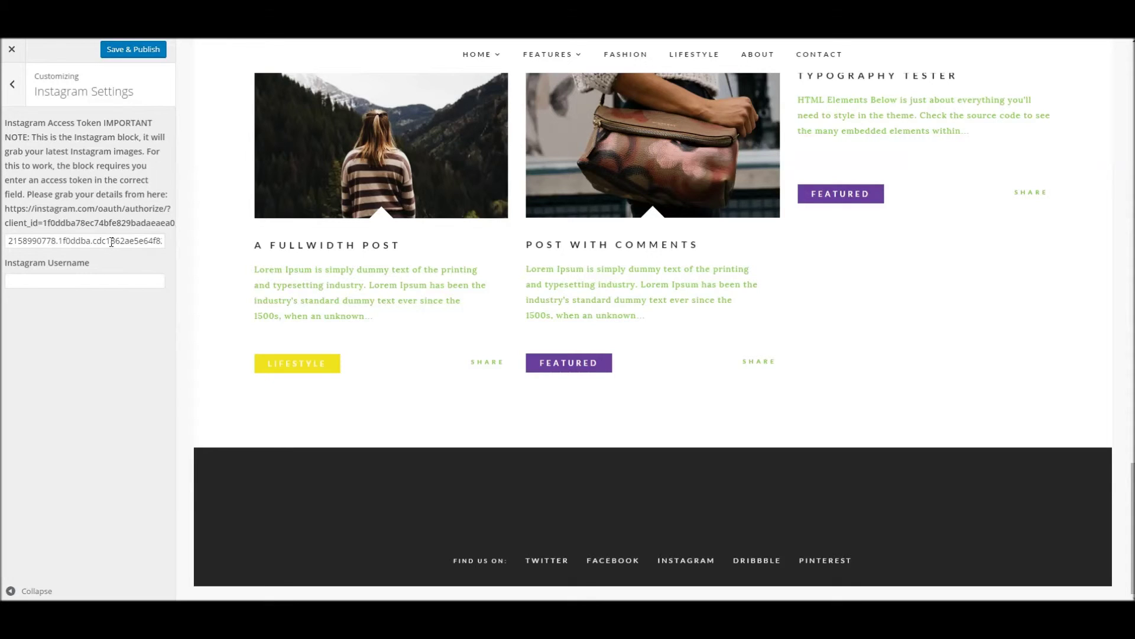
Step: Leave Instagram Settings and enter 'hello' as the Footer Copyright text
{"action": "left_click", "coordinate": [86, 280]}
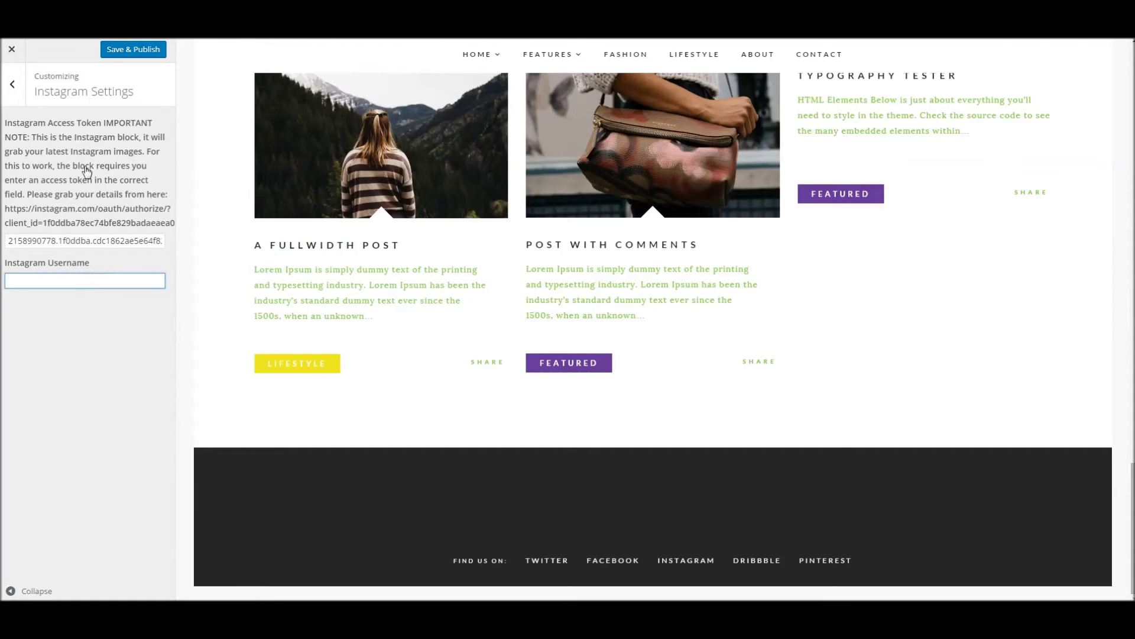
{"action": "left_click", "coordinate": [12, 84]}
{"action": "left_click", "coordinate": [90, 537]}
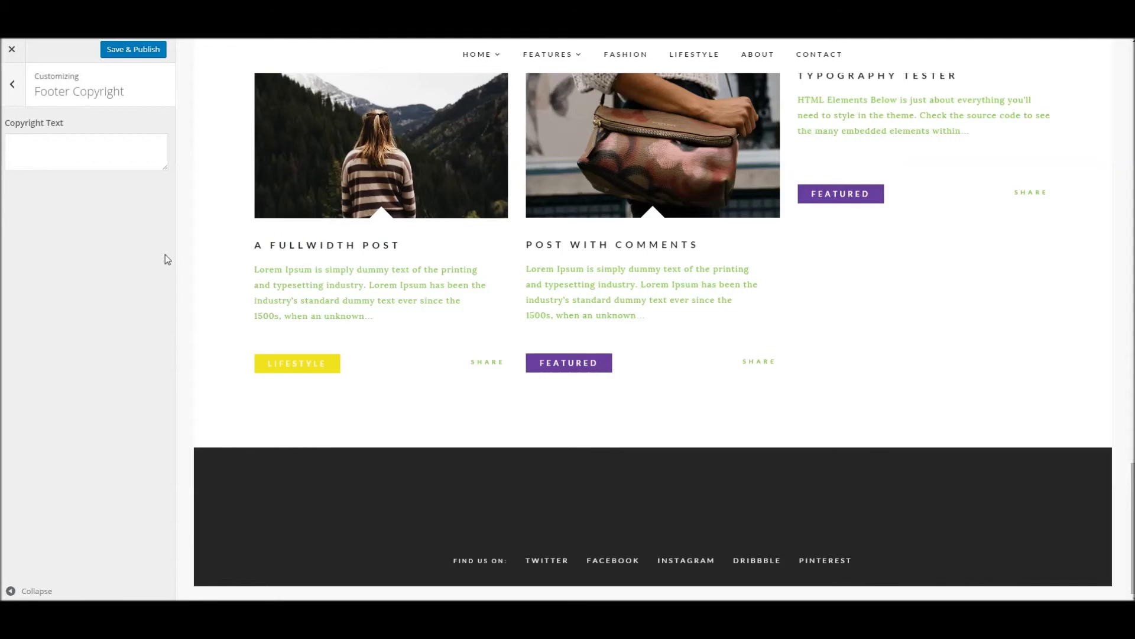
{"action": "left_click", "coordinate": [124, 161]}
{"action": "type", "text": "hello"}
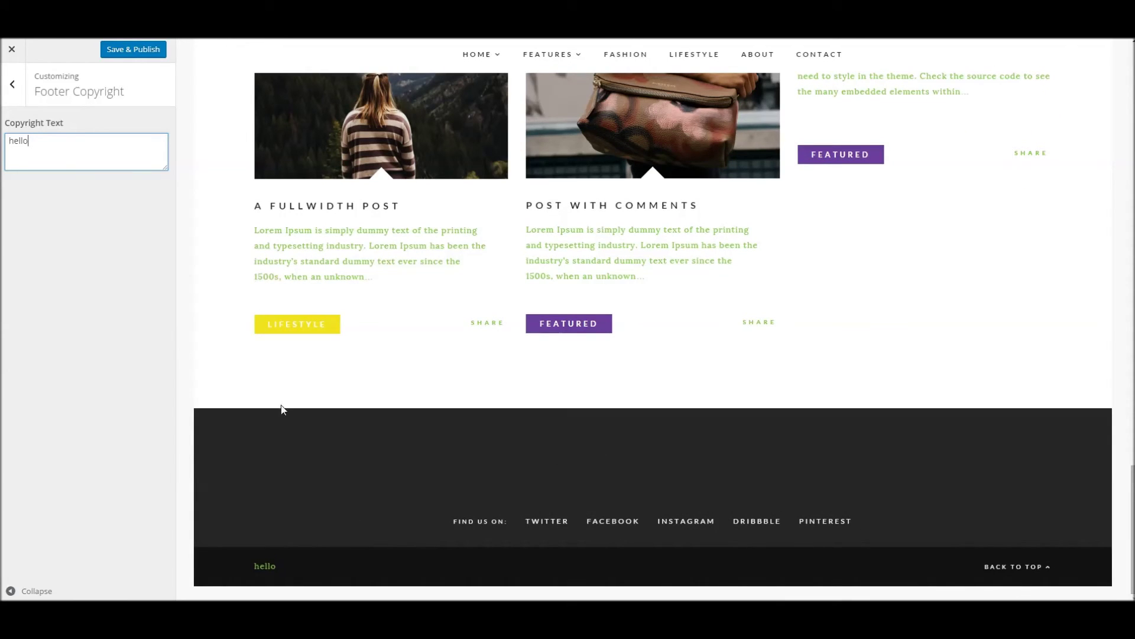
{"action": "left_click", "coordinate": [12, 84]}
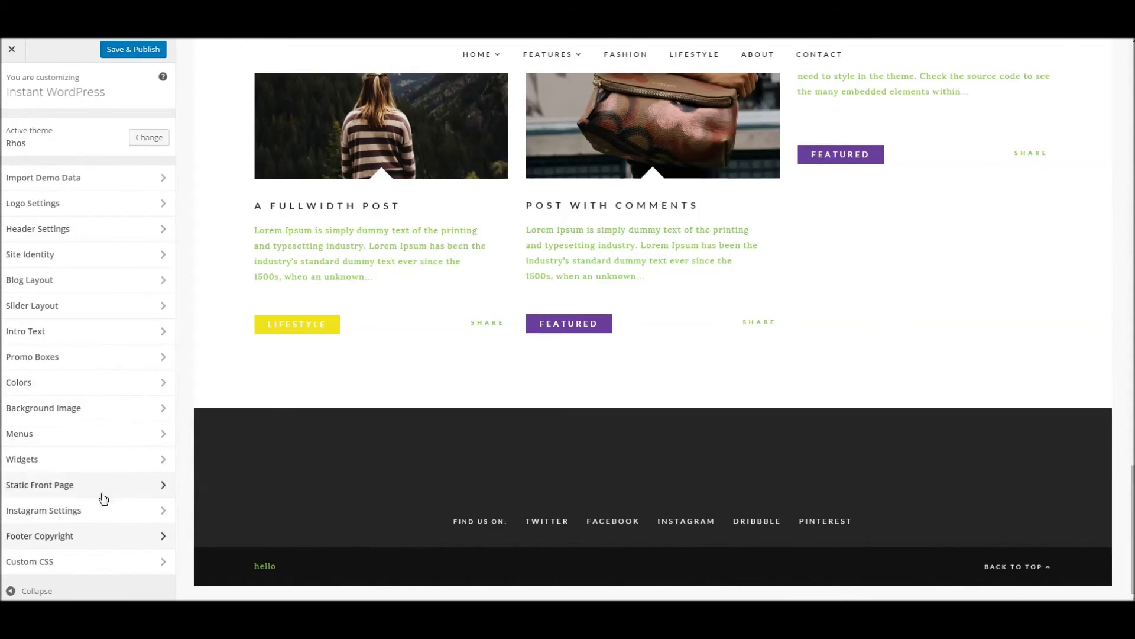
Step: Open Custom CSS, enlarge its textarea by dragging the handle, and focus the empty field
{"action": "left_click", "coordinate": [89, 564]}
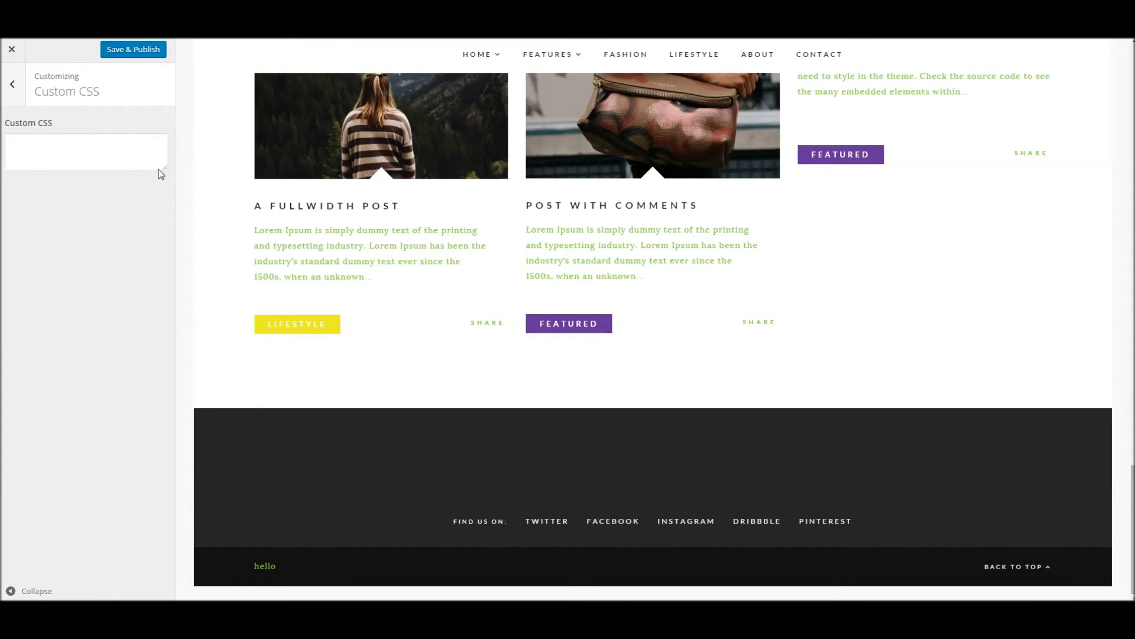
{"action": "left_click_drag", "start_coordinate": [164, 171], "coordinate": [141, 319]}
{"action": "left_click", "coordinate": [117, 207]}
{"action": "scroll", "coordinate": [207, 213], "scroll_direction": "up", "scroll_amount": 10}
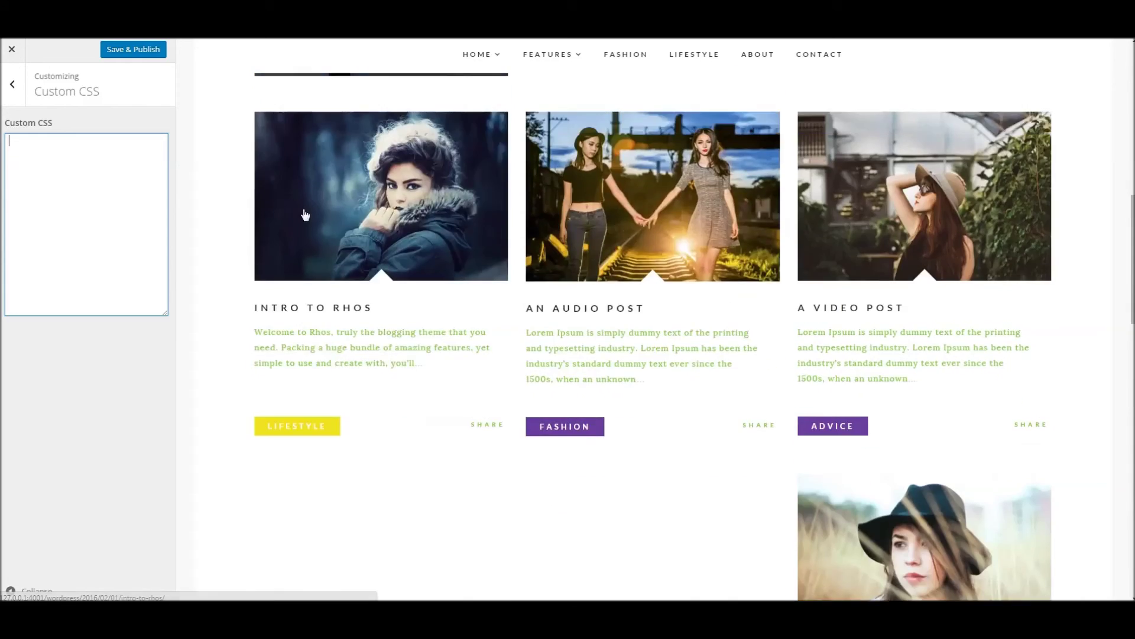
{"action": "scroll", "coordinate": [304, 213], "scroll_direction": "up", "scroll_amount": 5}
{"action": "scroll", "coordinate": [304, 212], "scroll_direction": "down", "scroll_amount": 3}
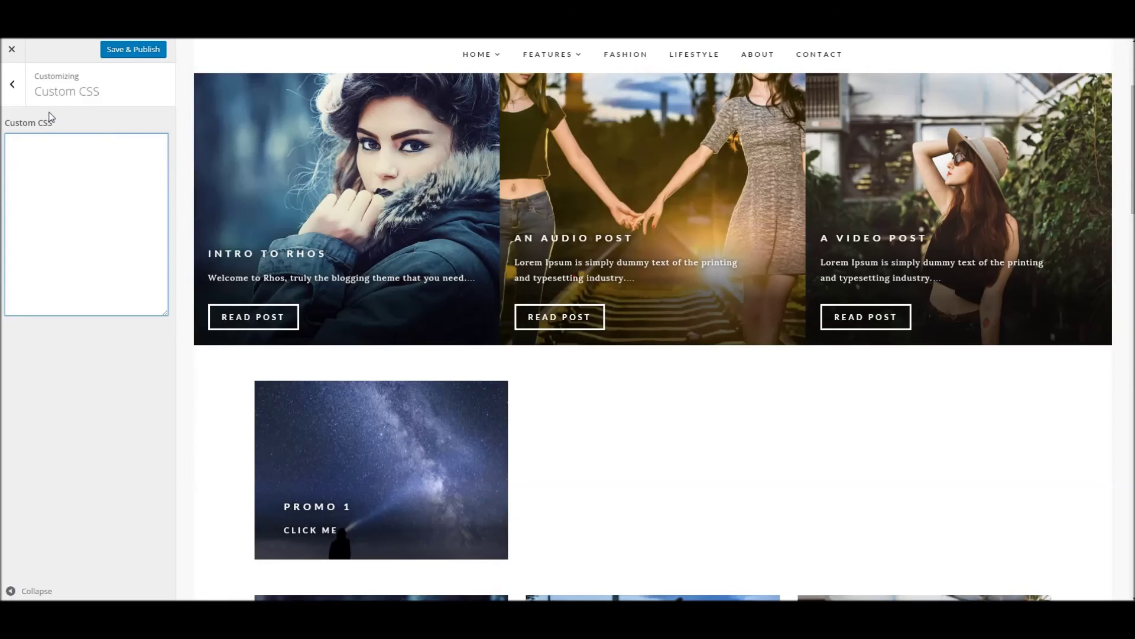
{"action": "scroll", "coordinate": [430, 203], "scroll_direction": "up", "scroll_amount": 3}
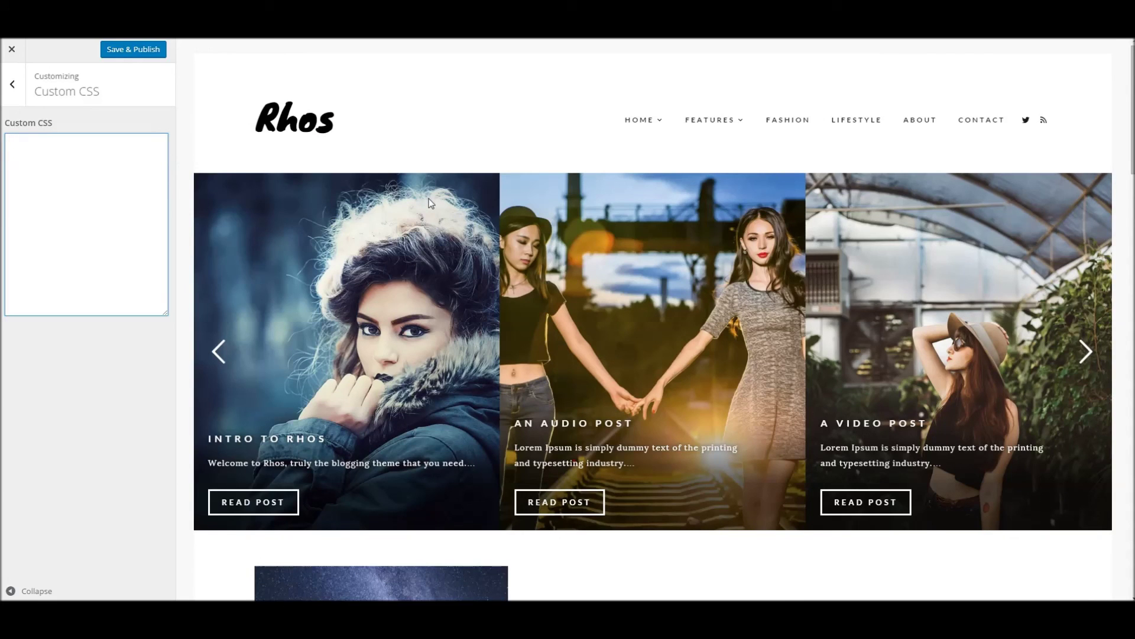